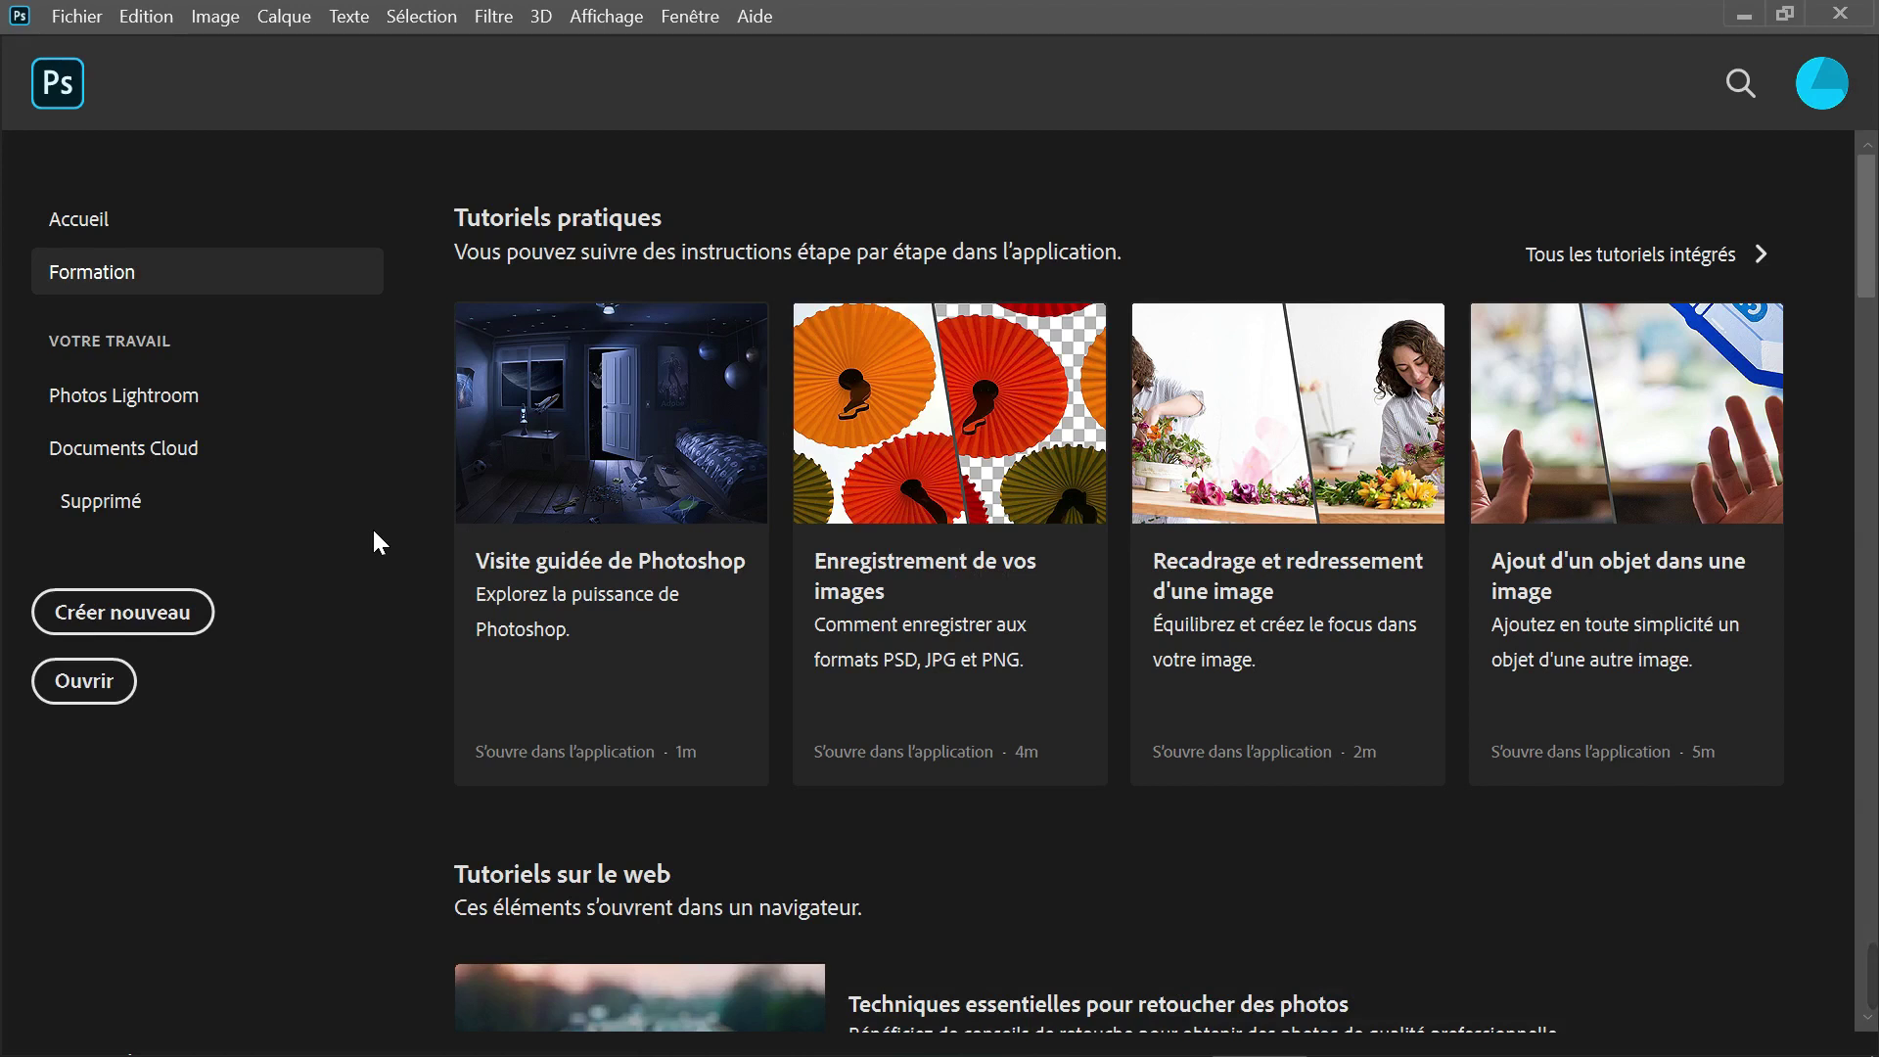
Step: Open the studio portrait images (3).jpeg as a new document
{"action": "left_click", "coordinate": [105, 693]}
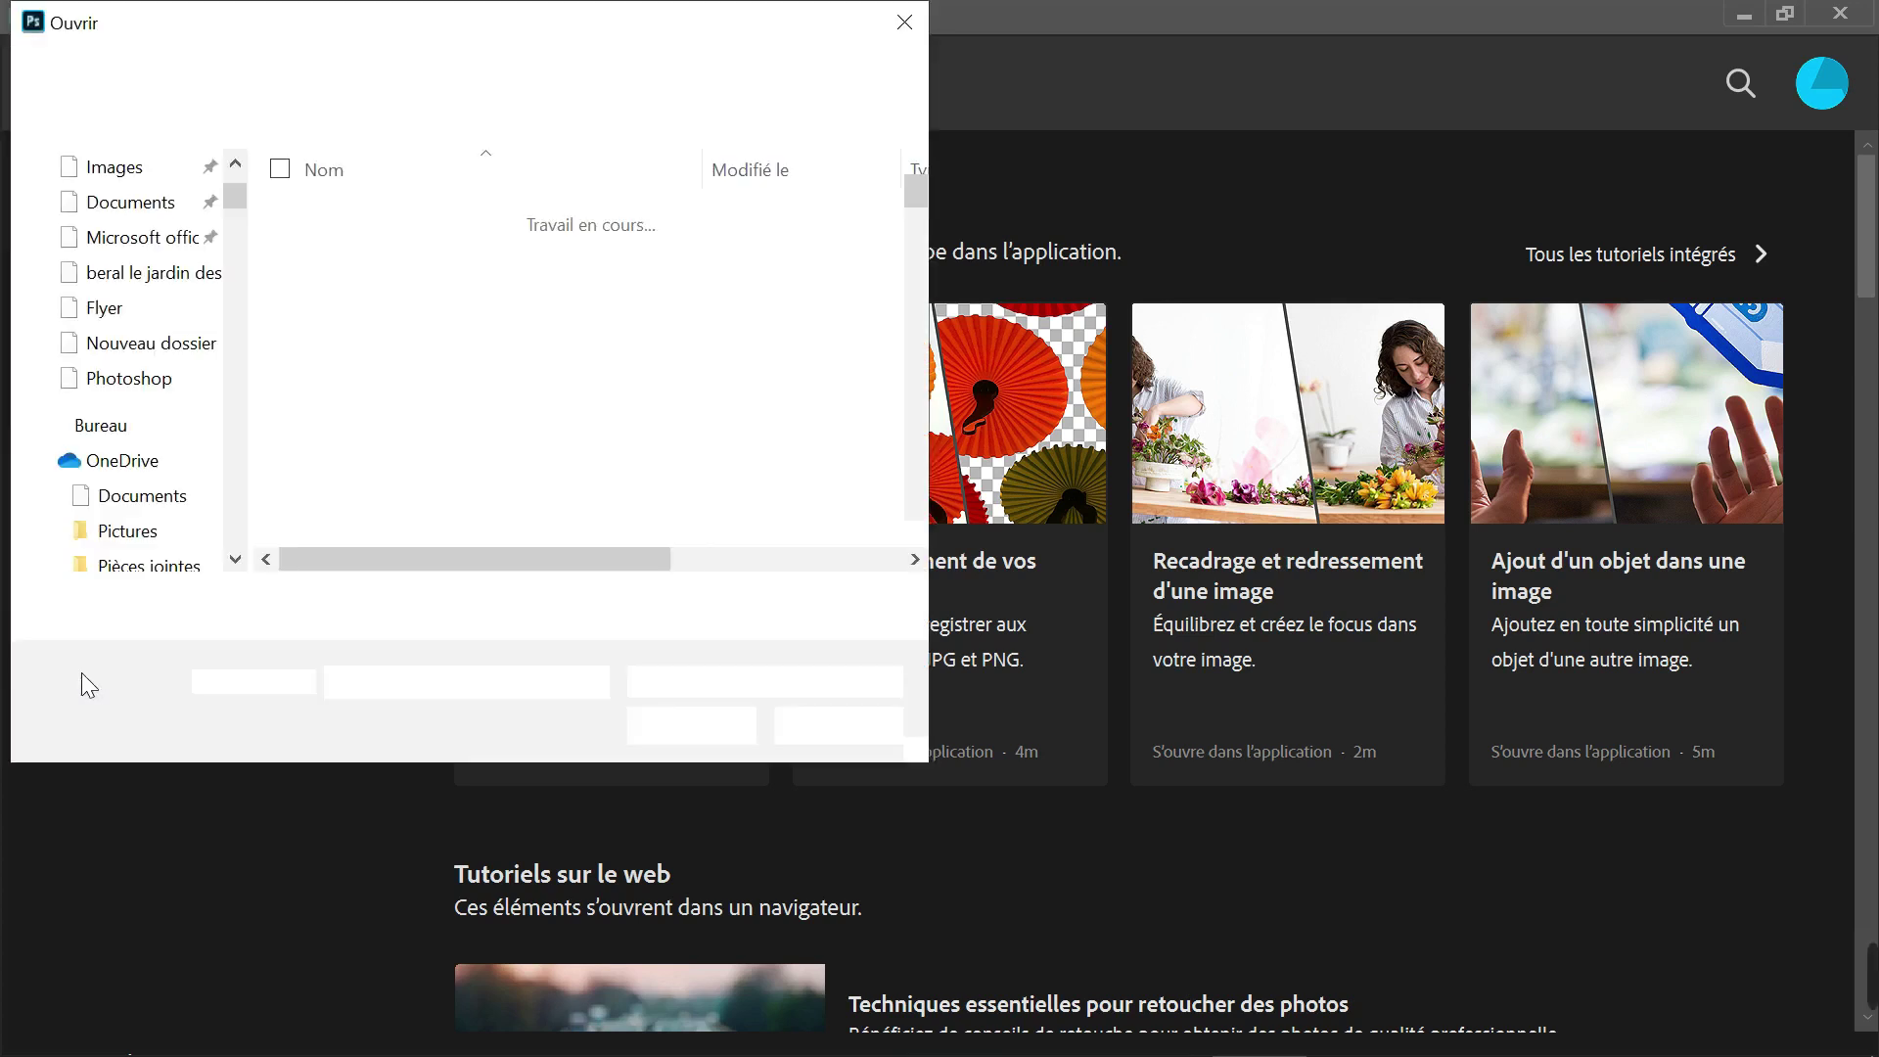
{"action": "key", "text": "Escape"}
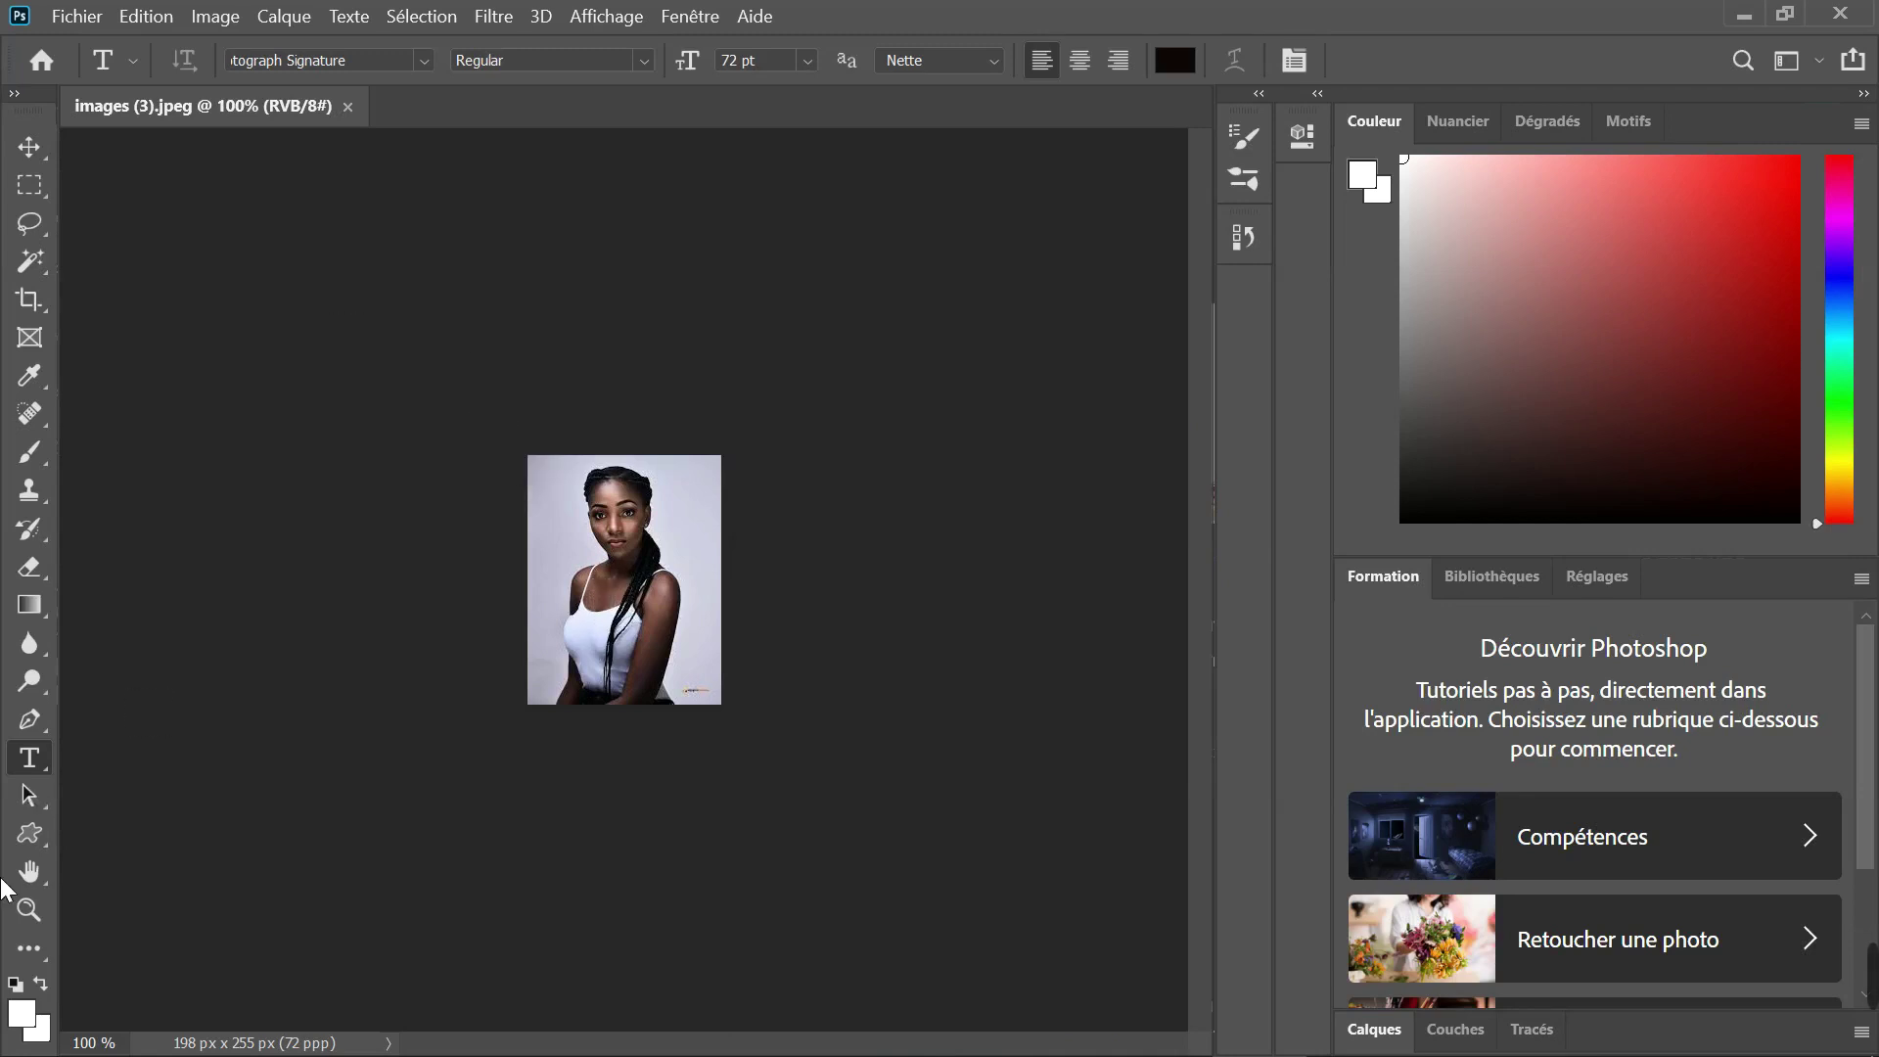
{"action": "left_click", "coordinate": [29, 908]}
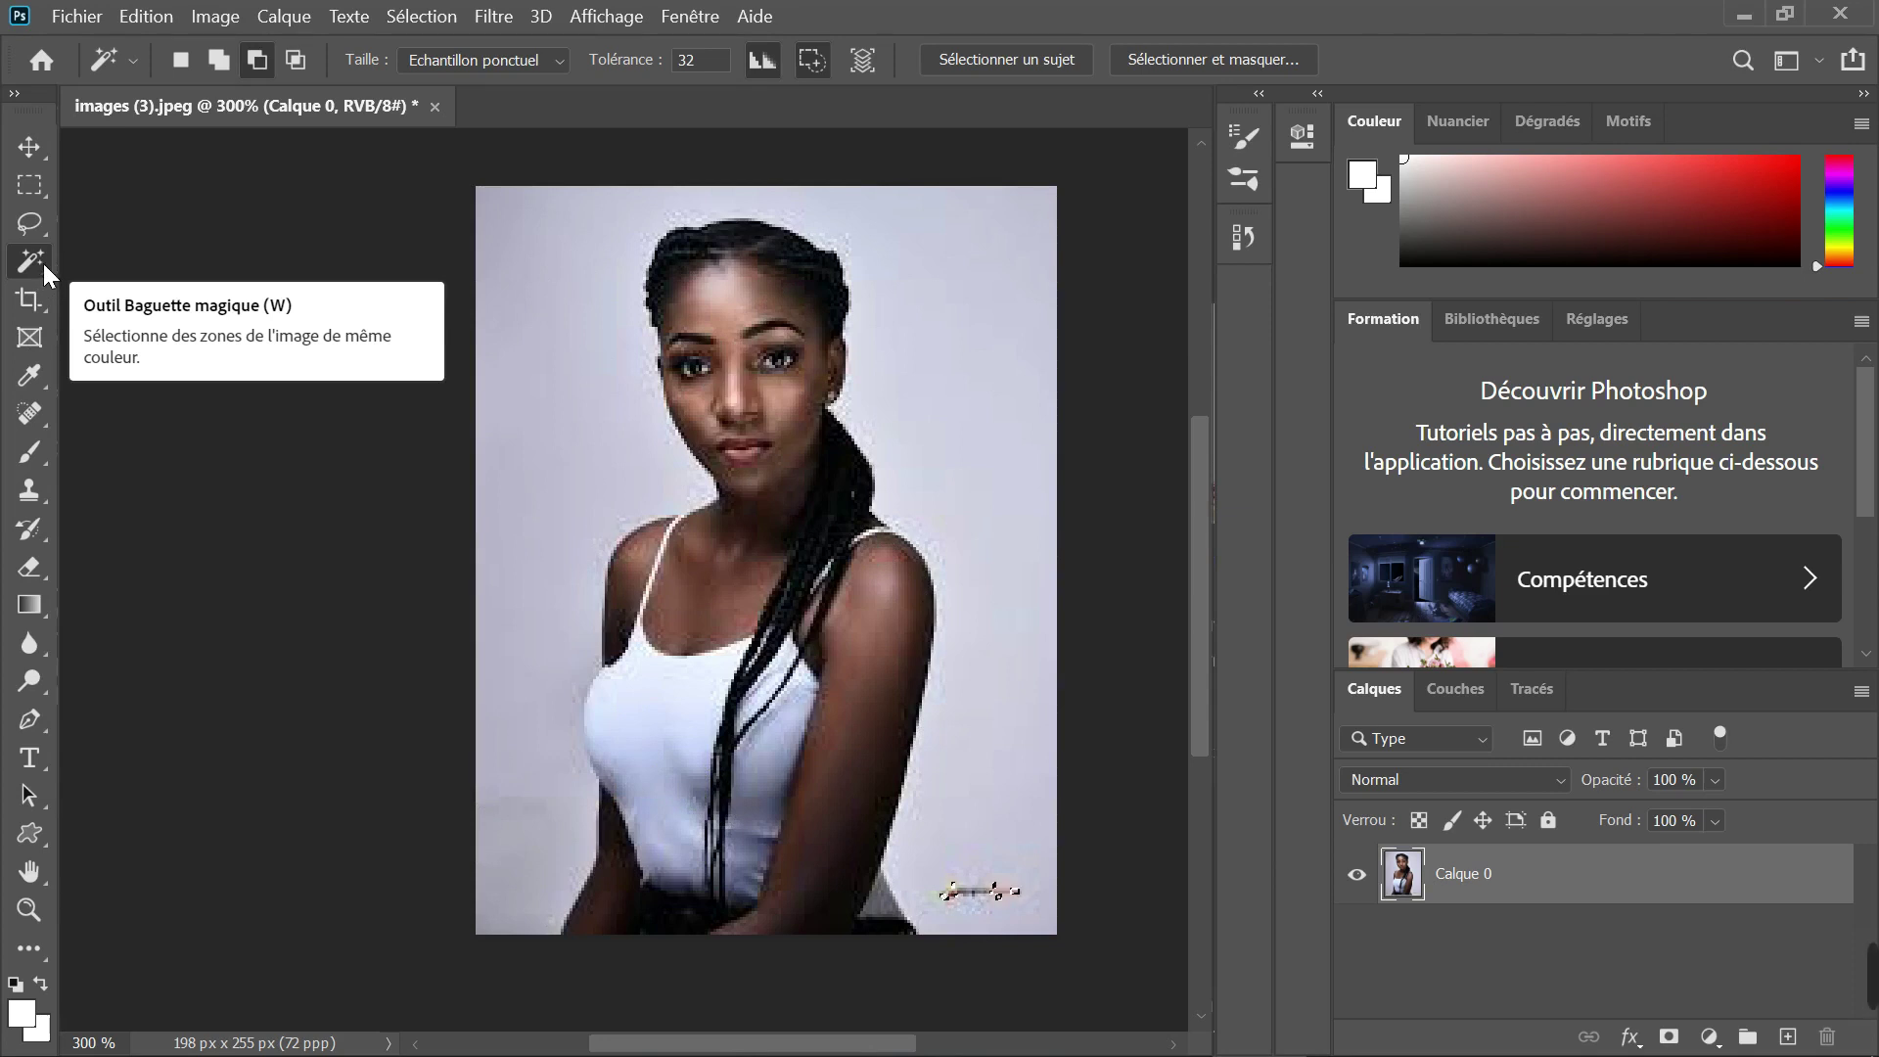
Step: Choose the Object Selection Tool from the Magic Wand tool group
{"action": "right_click", "coordinate": [43, 263]}
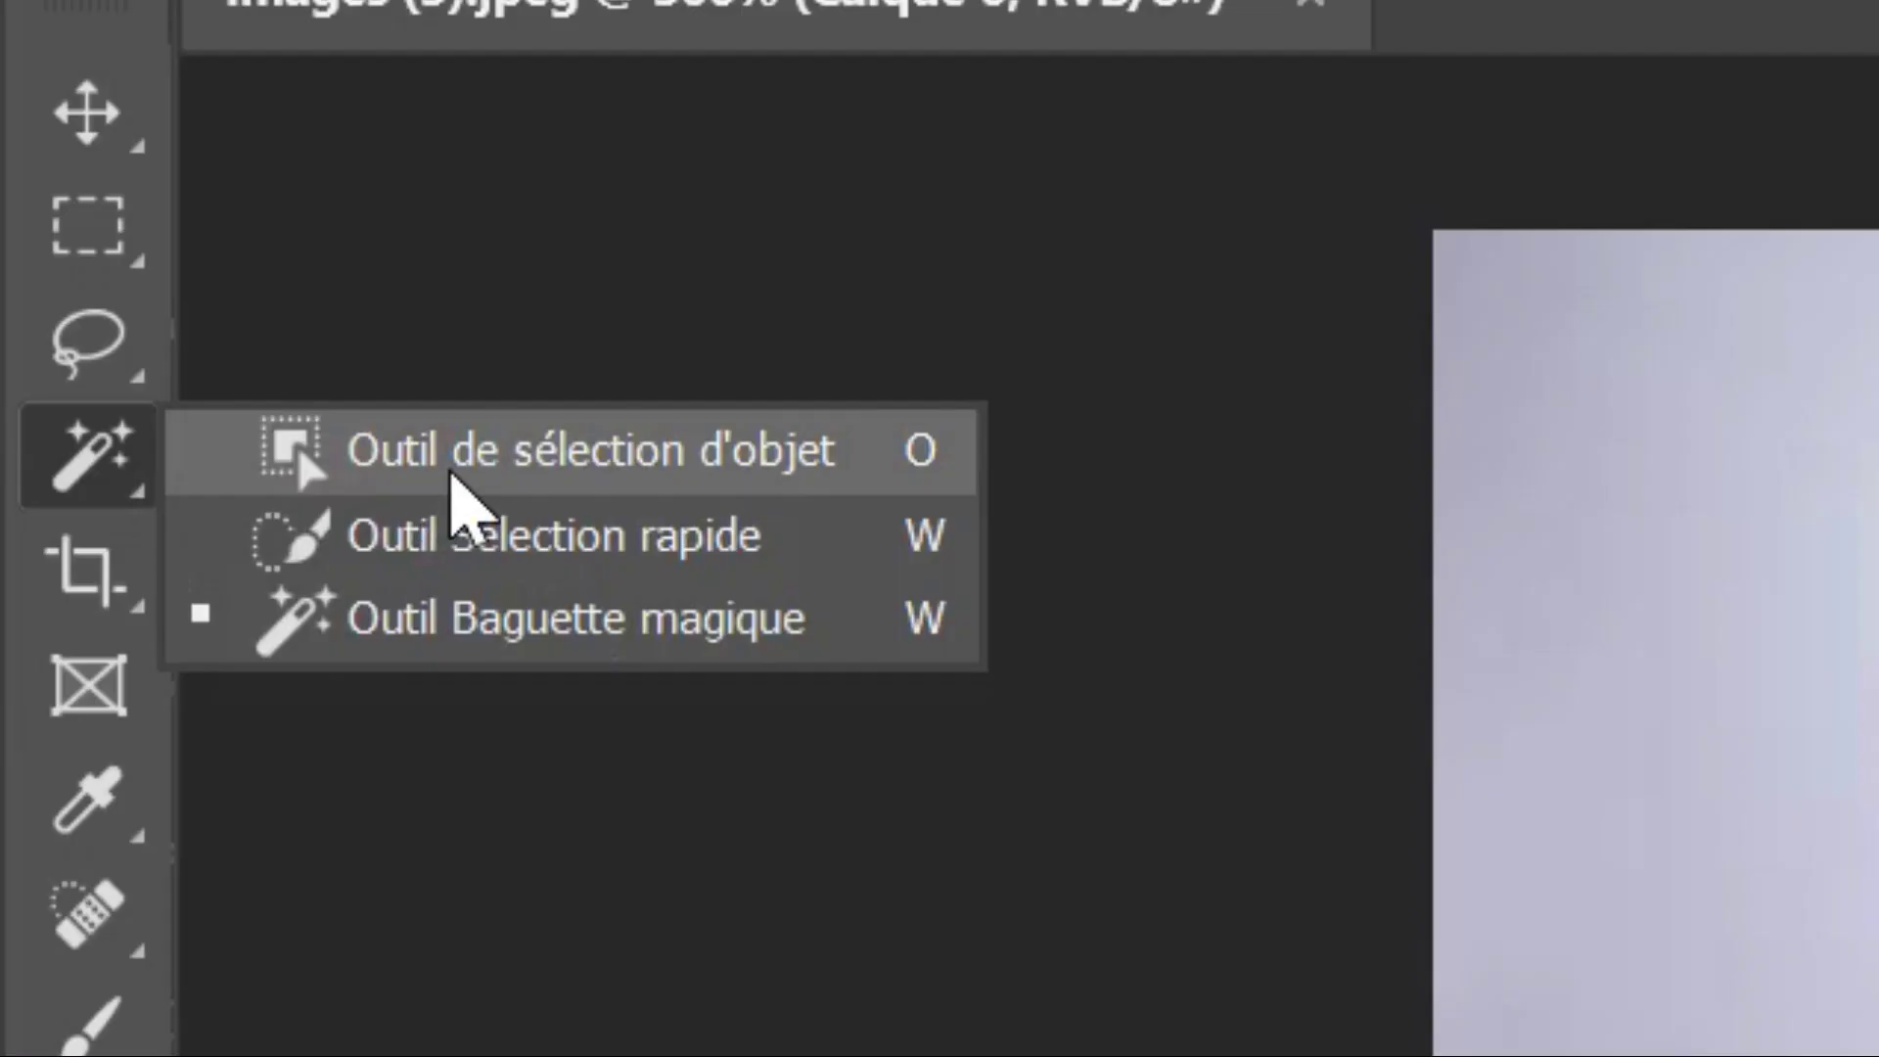
{"action": "left_click", "coordinate": [566, 476]}
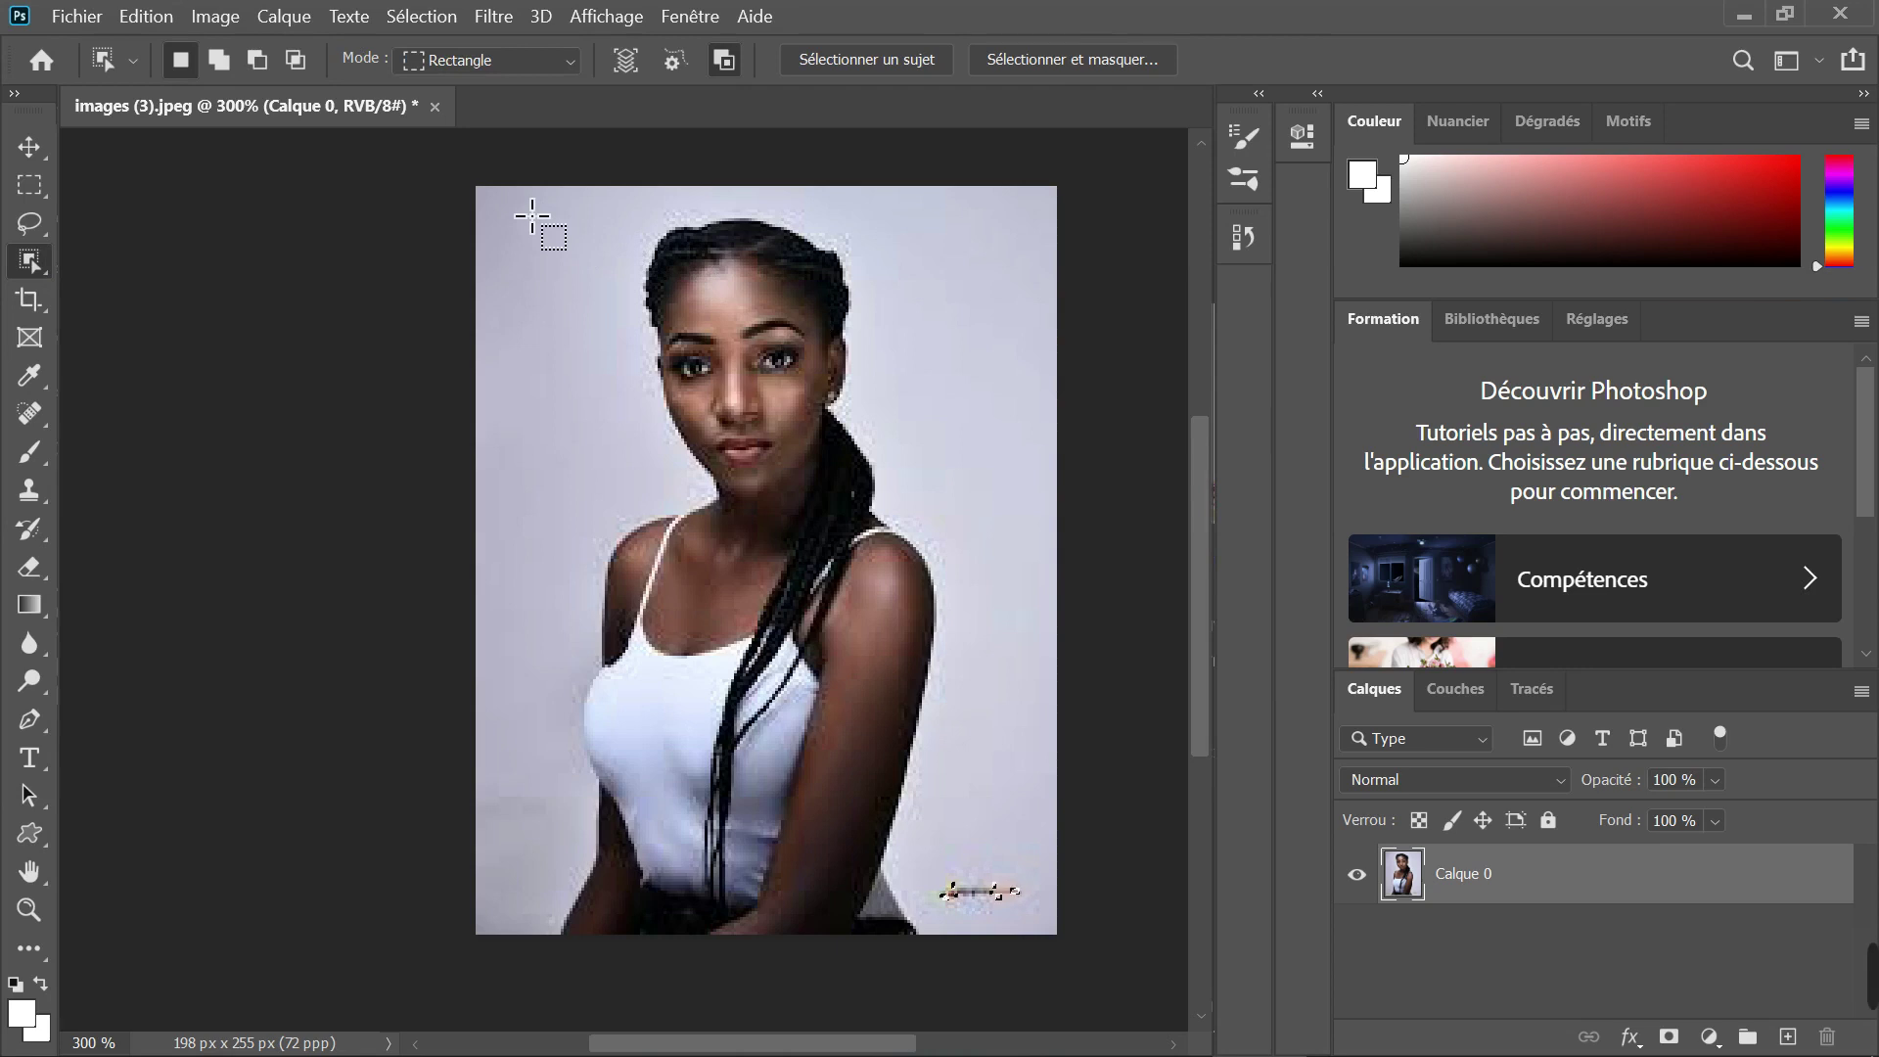
Step: Box-select the woman from hair to waist with Object Selection, then choose Intersect mode
{"action": "mouse_move", "coordinate": [533, 214]}
{"action": "left_mouse_down"}
{"action": "mouse_move", "coordinate": [945, 492]}
{"action": "mouse_move", "coordinate": [954, 945]}
{"action": "left_mouse_up"}
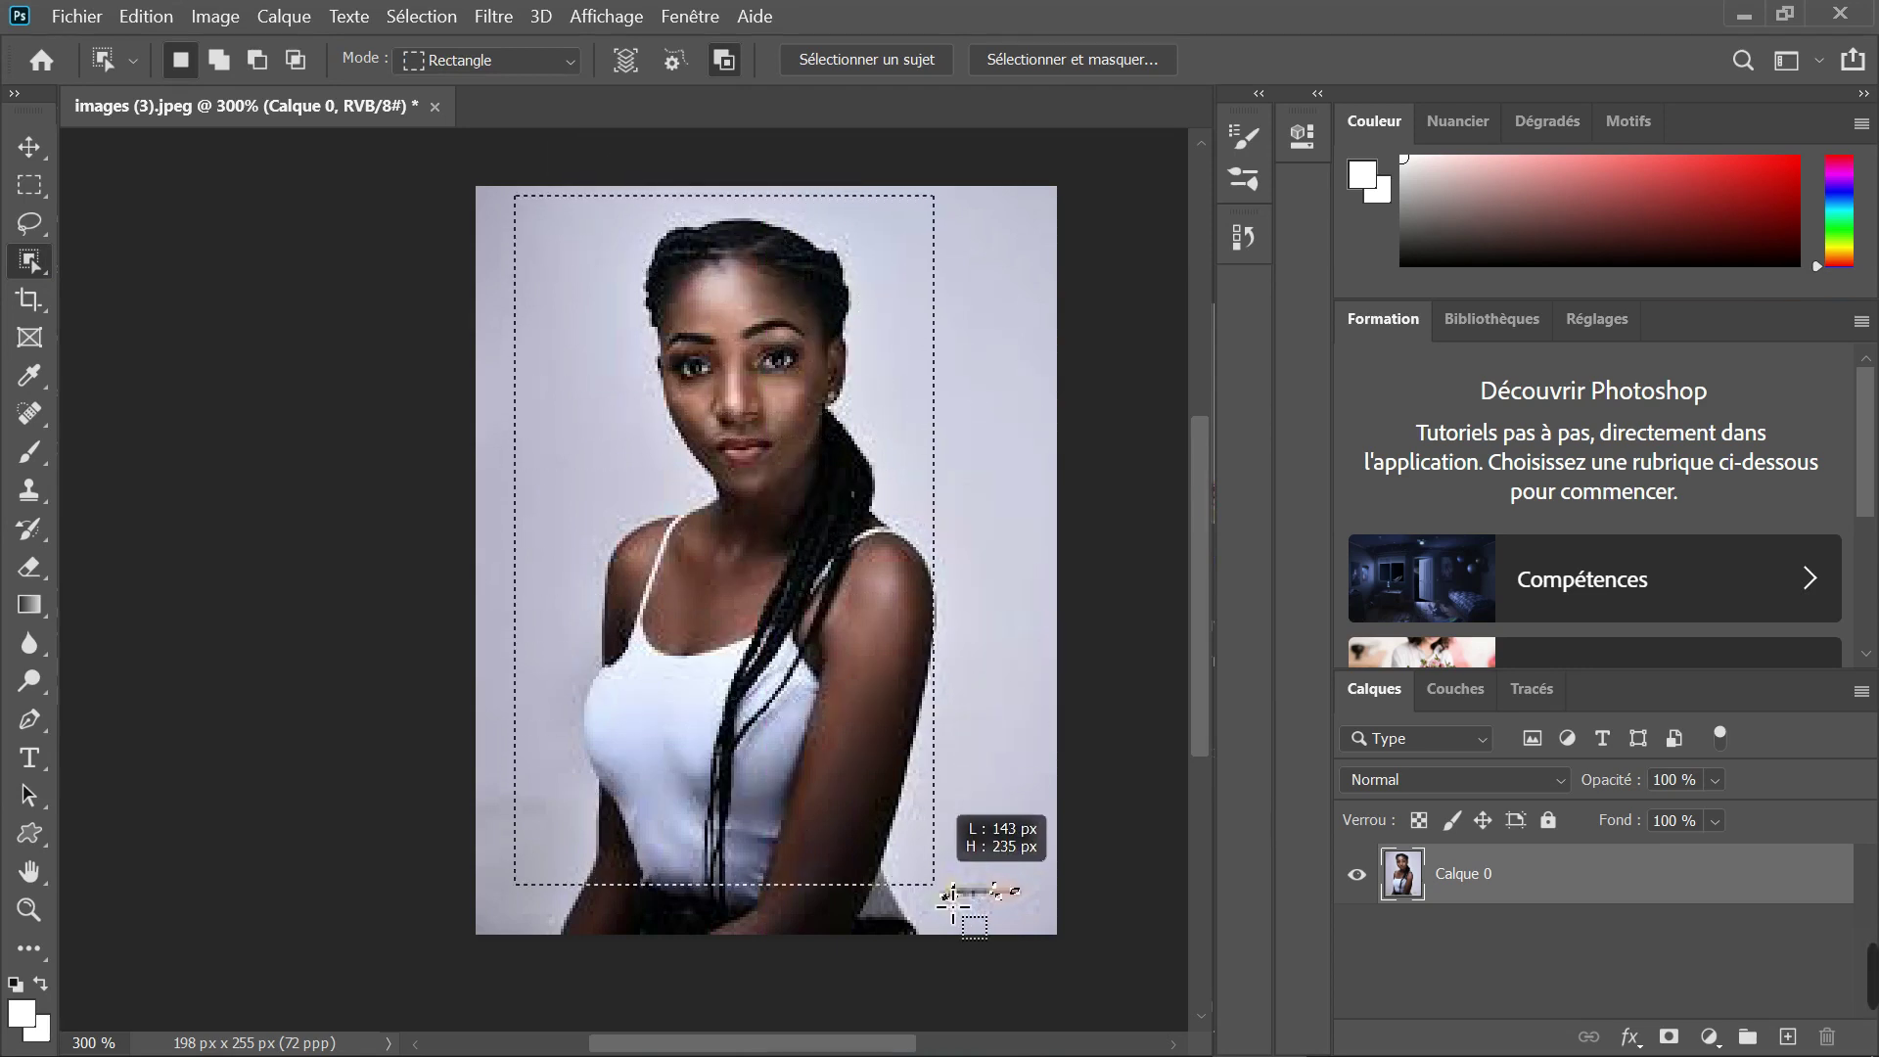
{"action": "left_click_drag", "start_coordinate": [955, 946], "coordinate": [970, 958]}
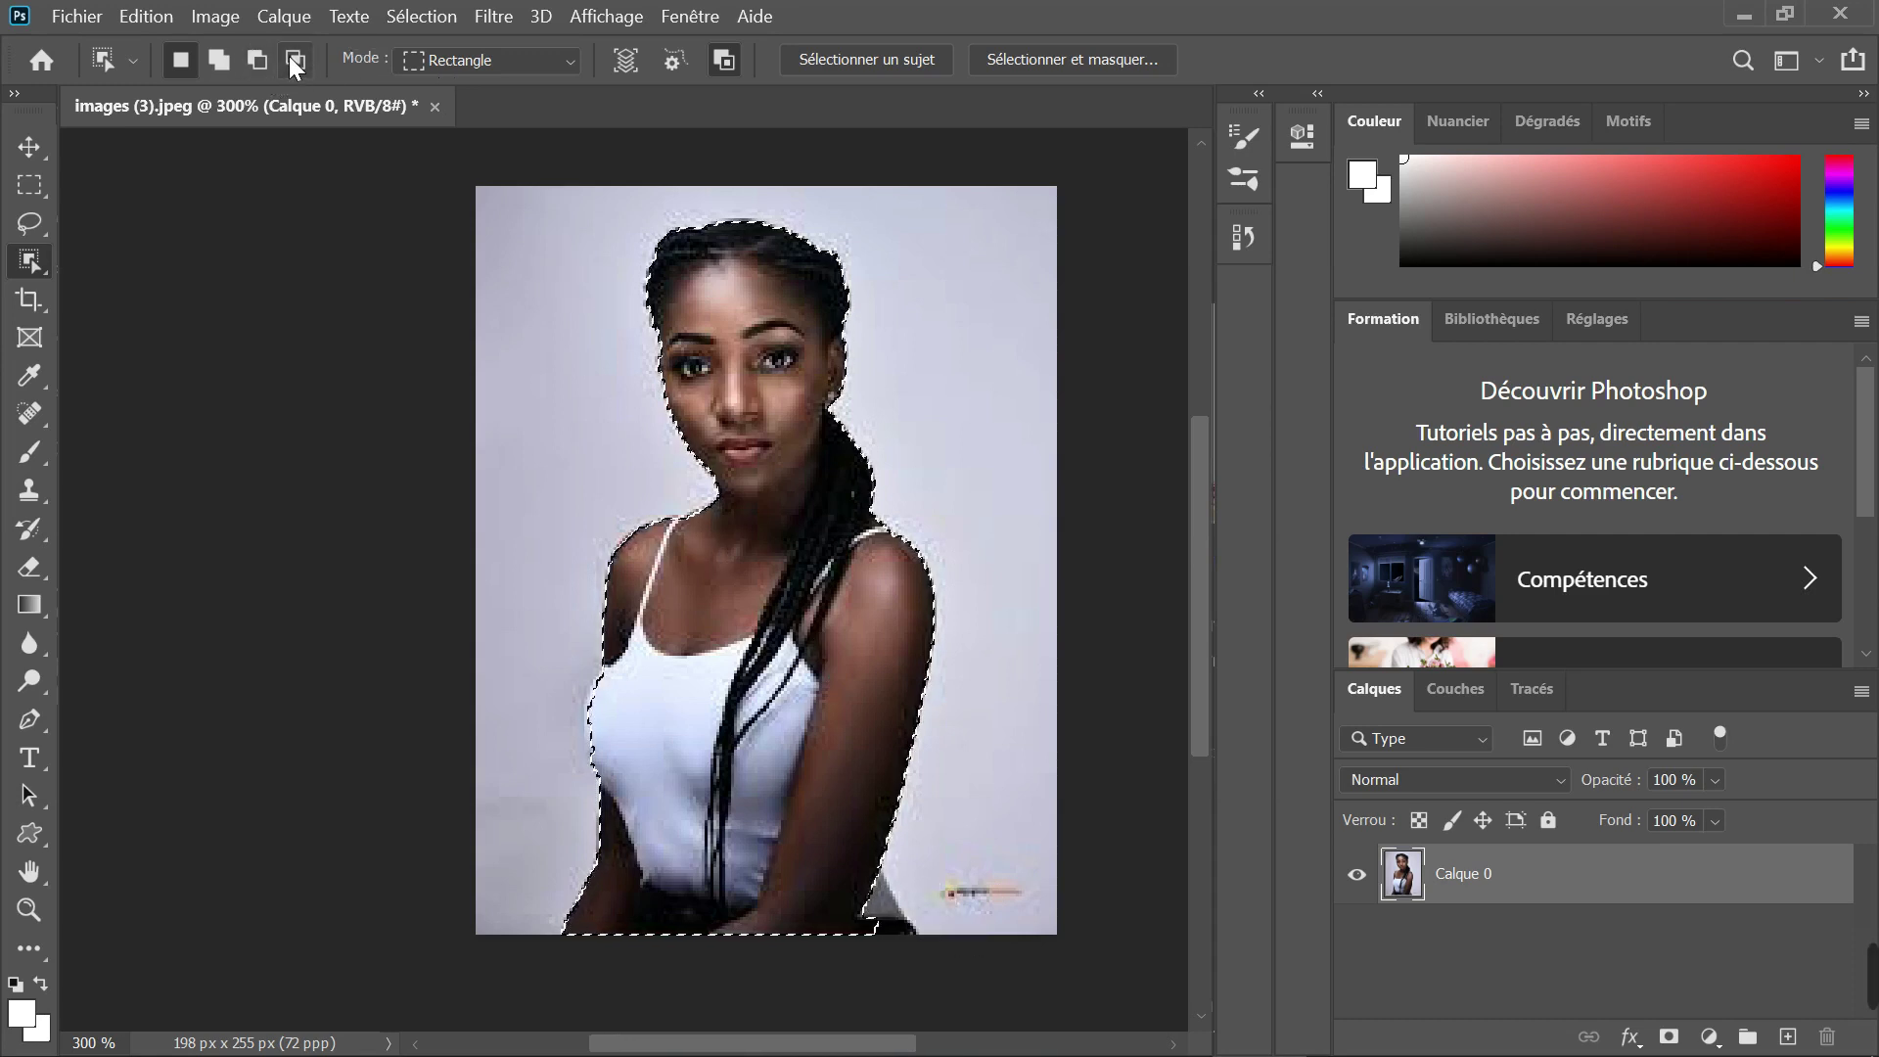
{"action": "left_click", "coordinate": [294, 62]}
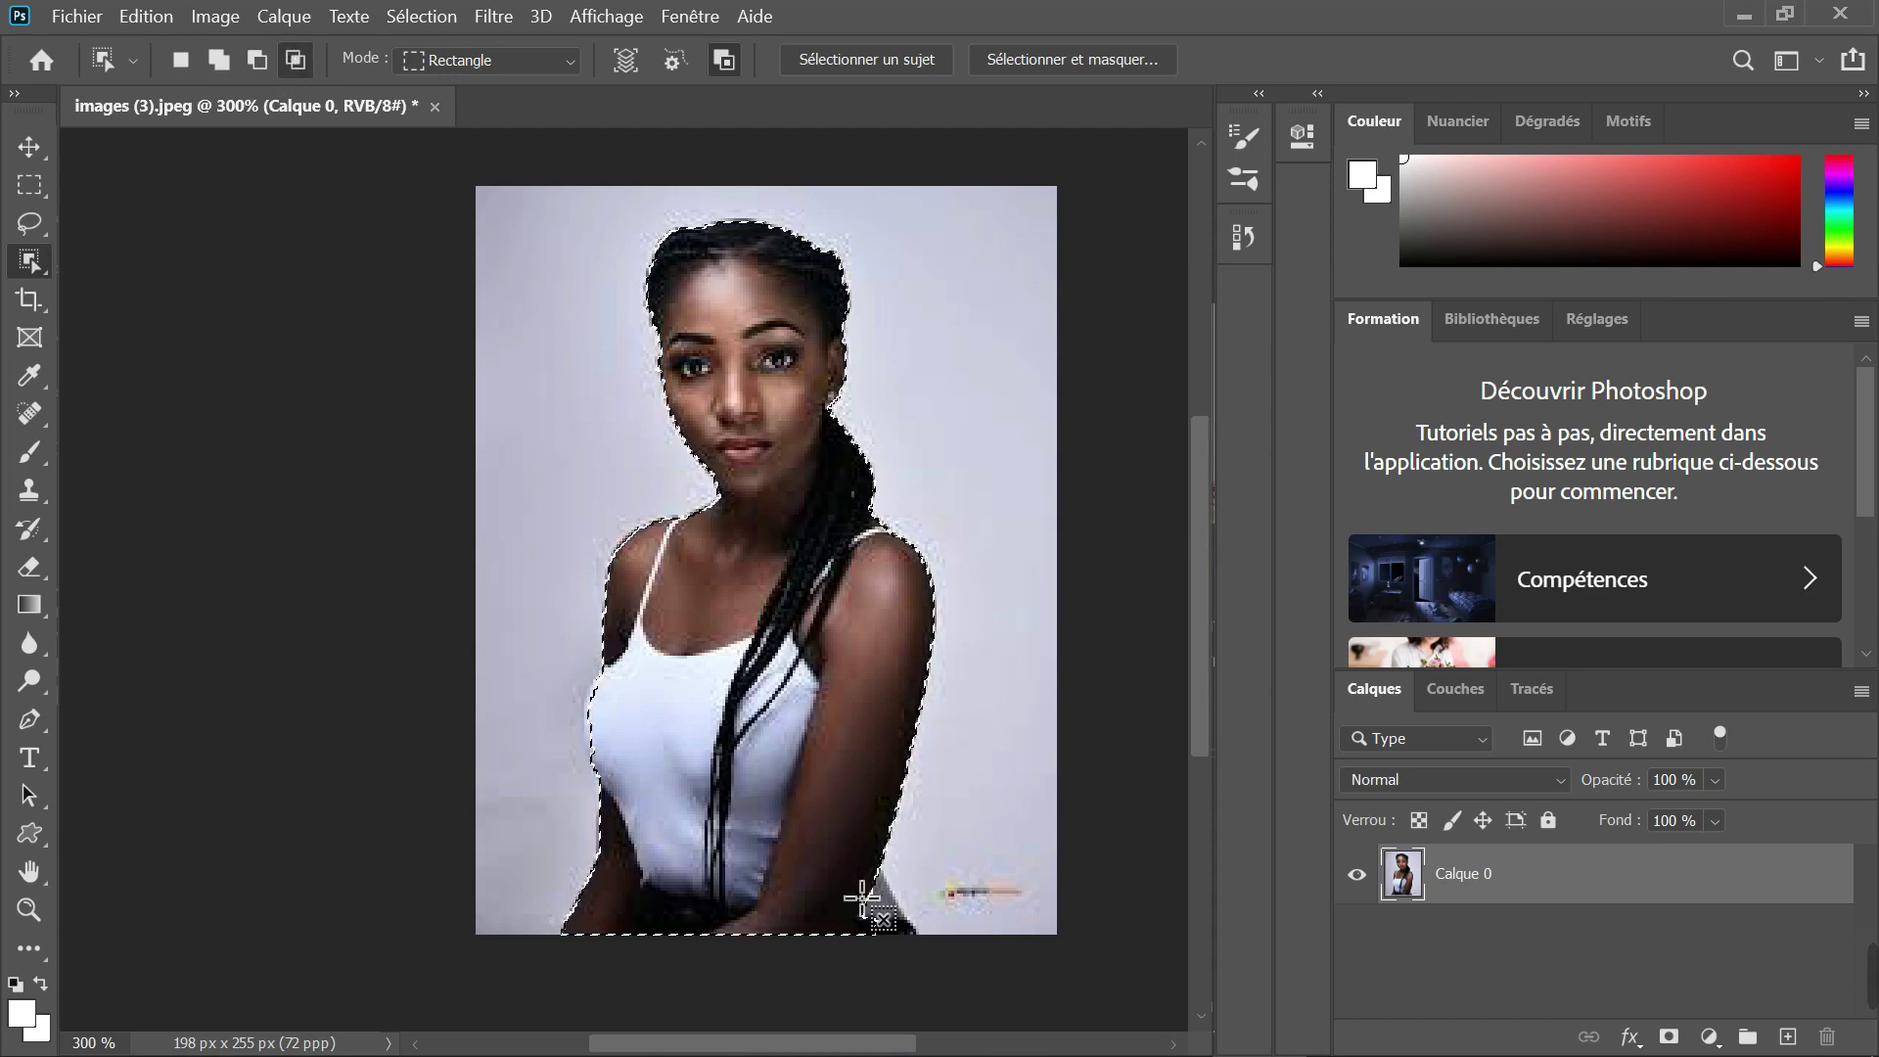
{"action": "key", "text": "alt"}
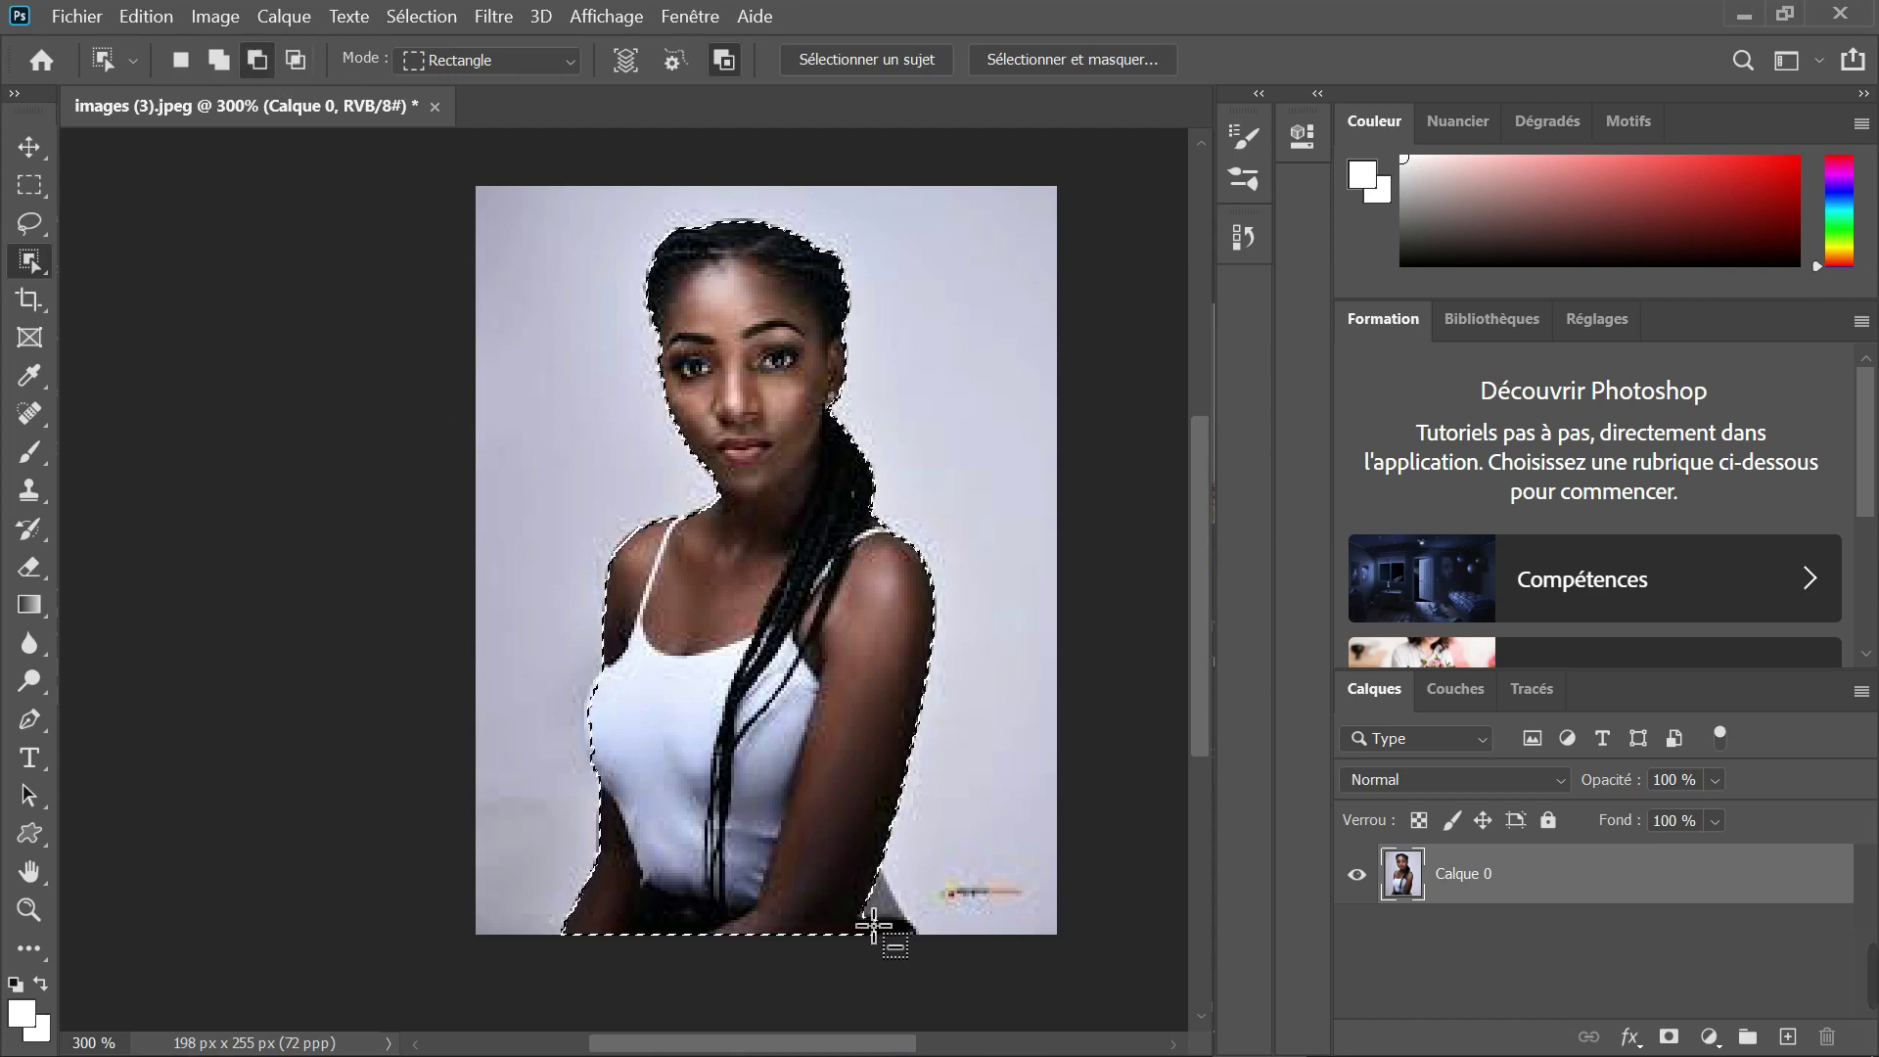
{"action": "left_click_drag", "start_coordinate": [872, 925], "coordinate": [924, 941]}
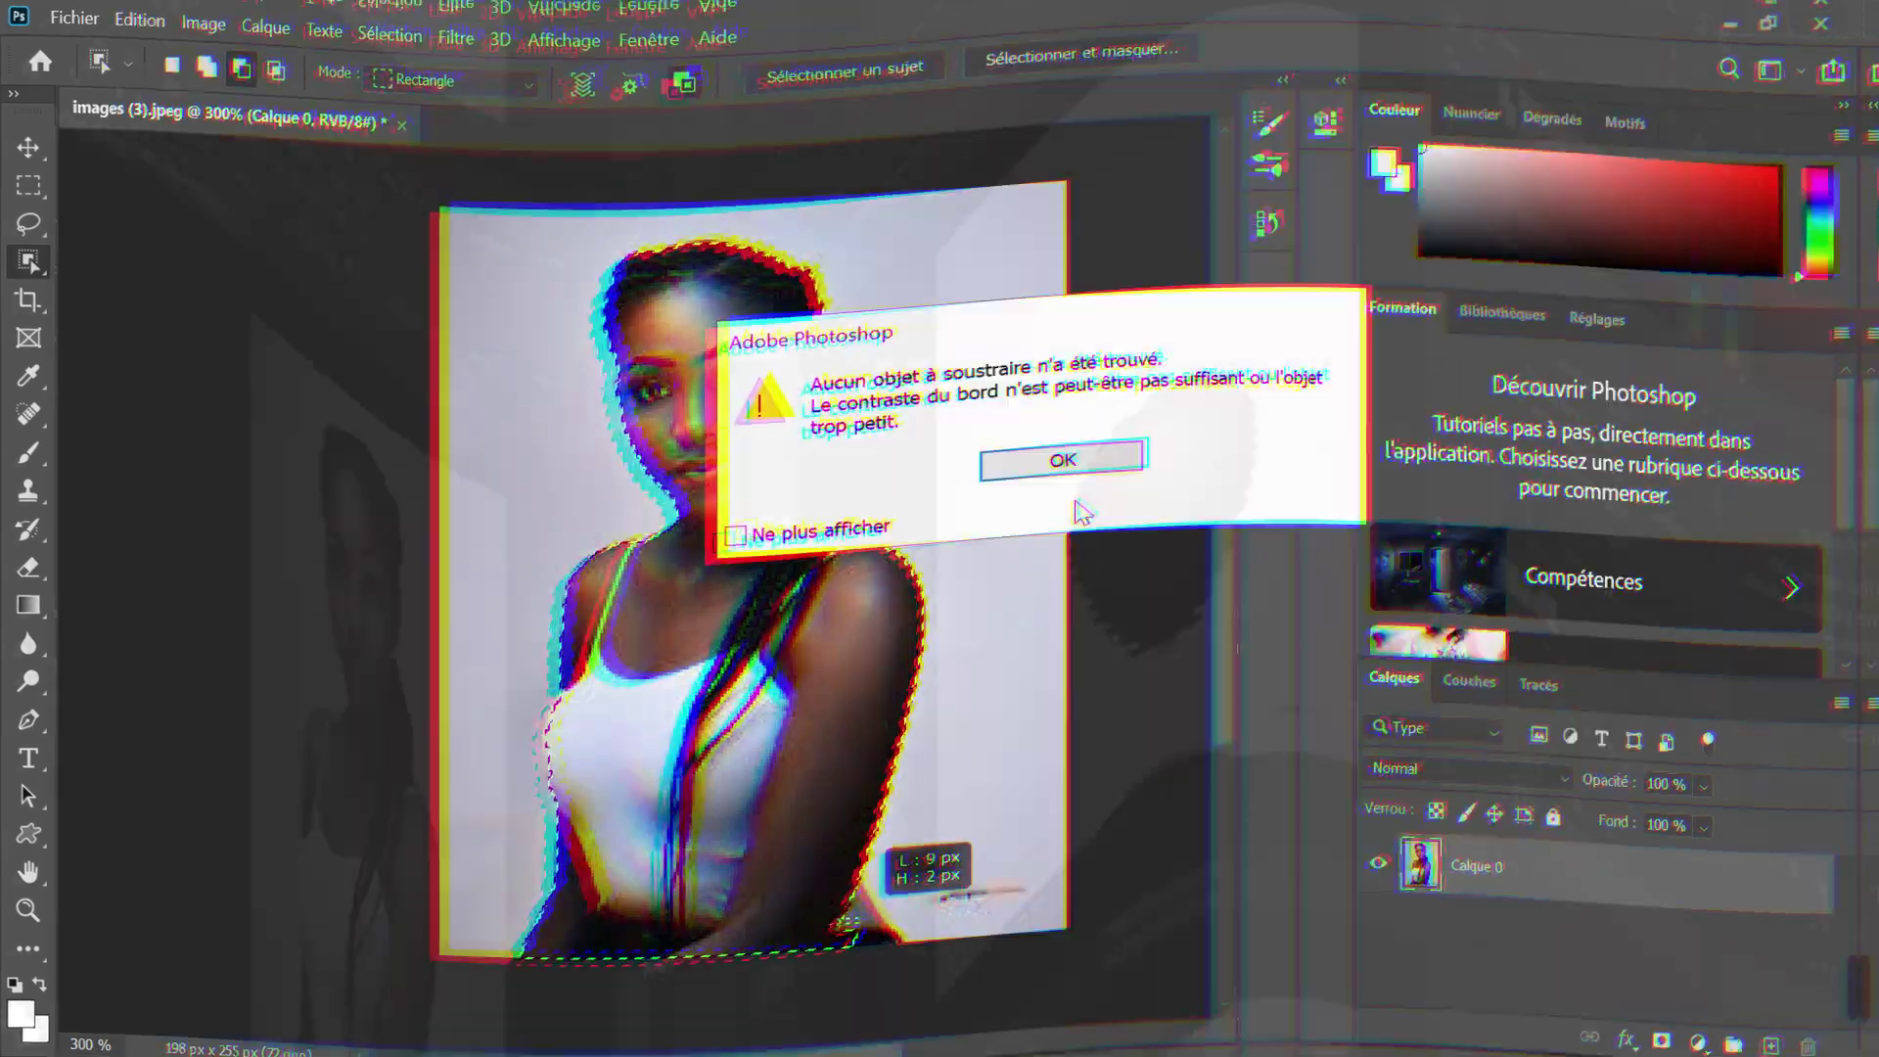
{"action": "left_click", "coordinate": [1062, 459]}
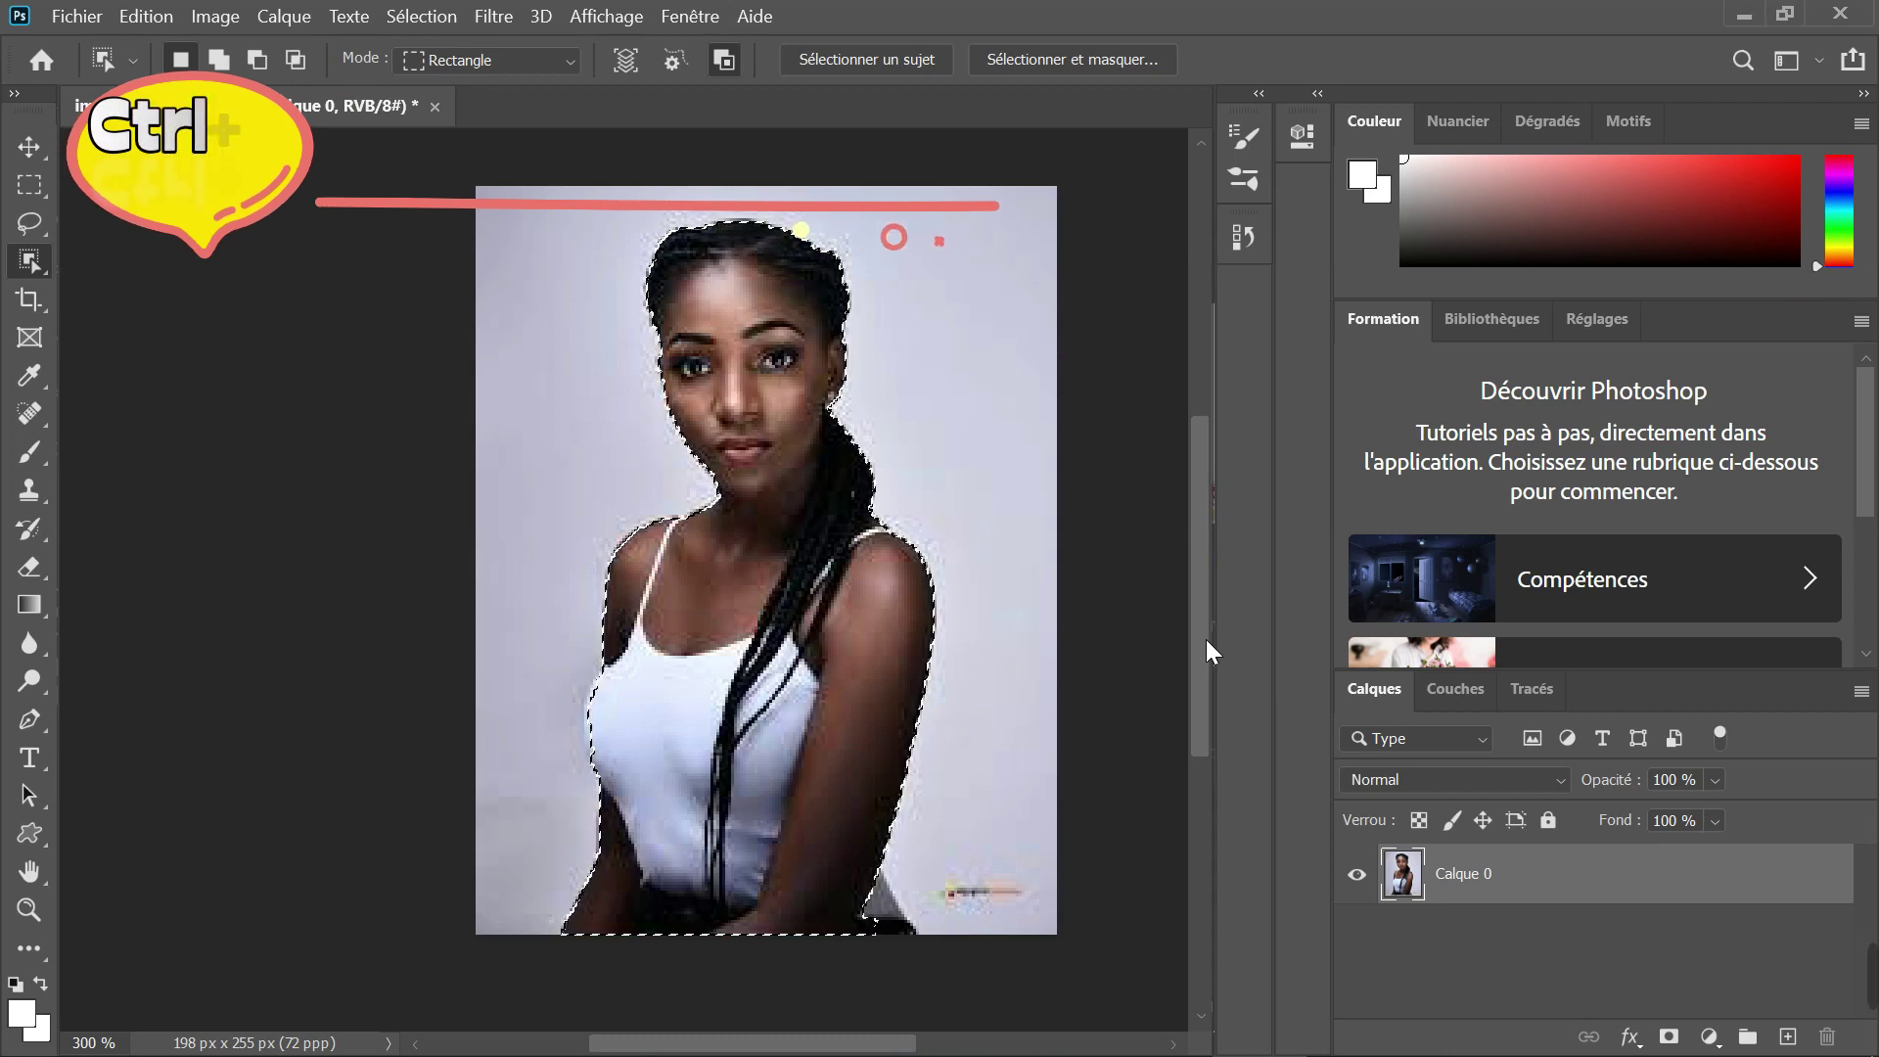
{"action": "key", "text": "ctrl+t"}
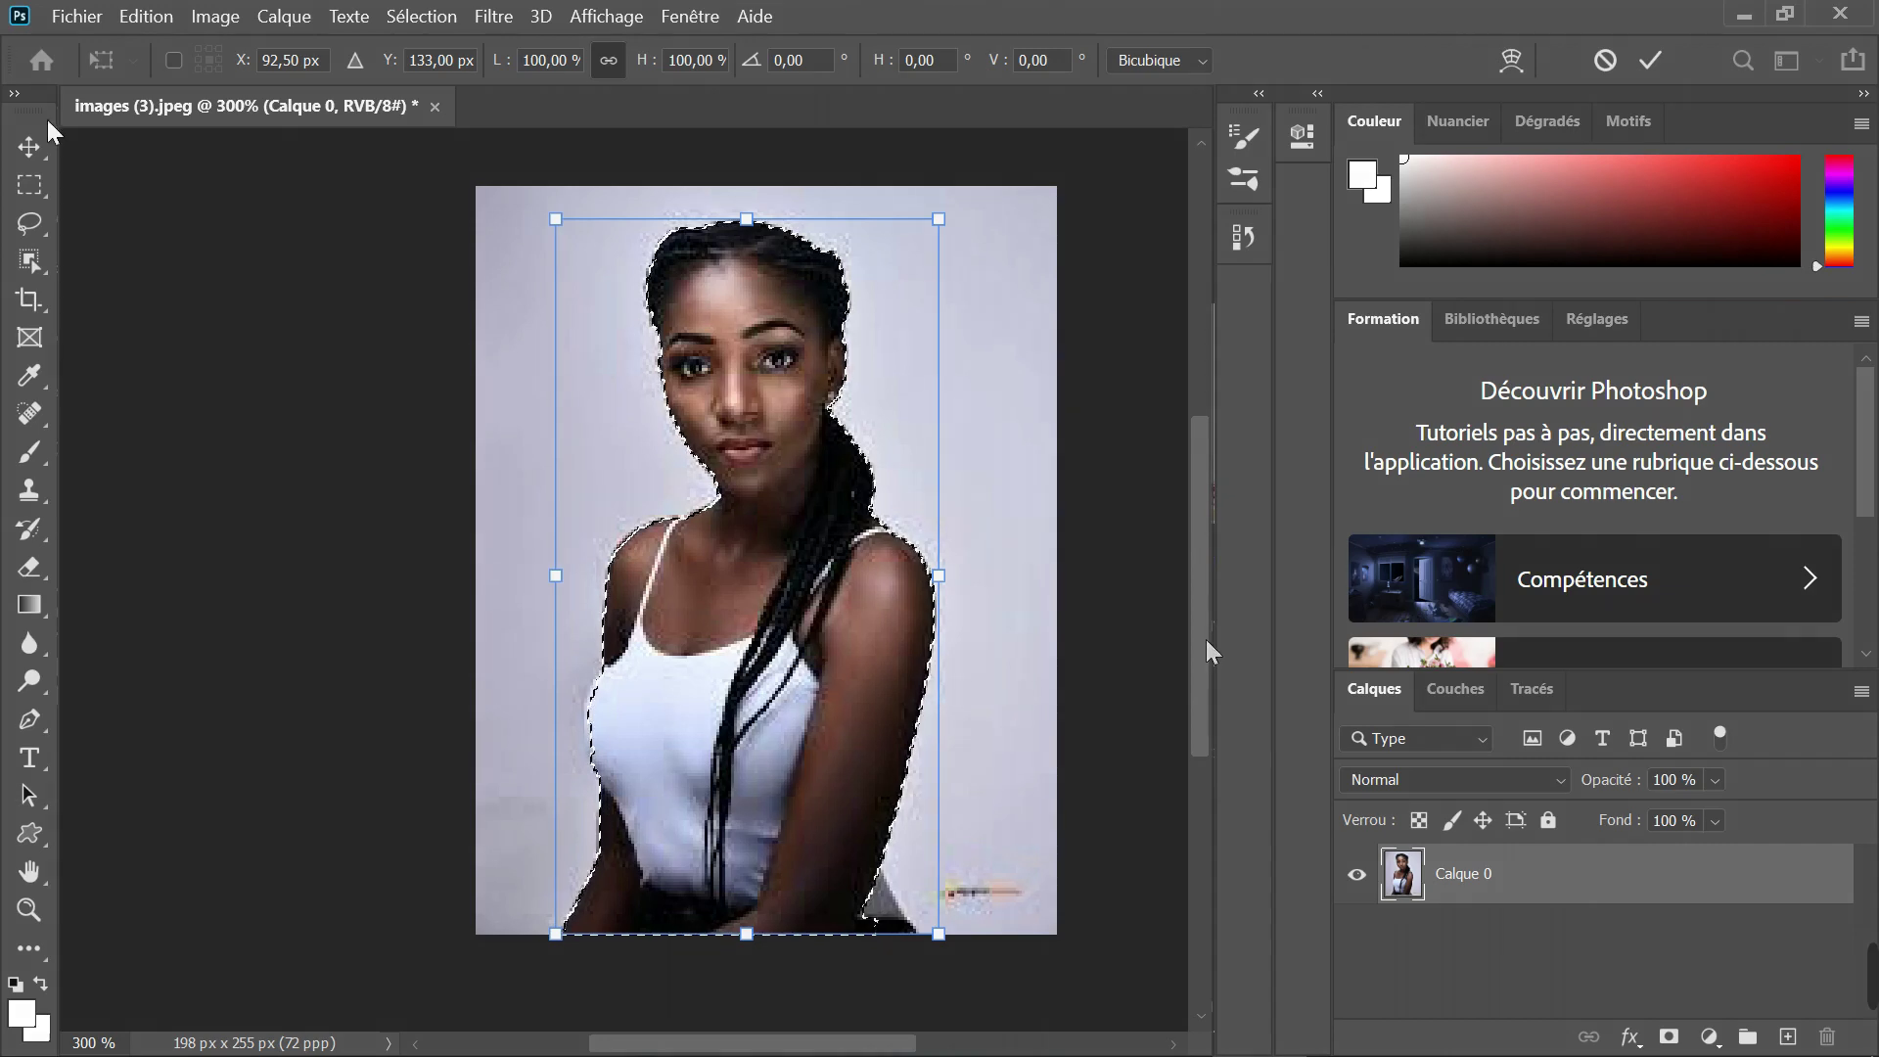
Step: Commit the Free Transform and drag the selected woman rightward, leaving a transparent hole
{"action": "left_click", "coordinate": [30, 147]}
{"action": "mouse_move", "coordinate": [790, 534]}
{"action": "left_mouse_down"}
{"action": "mouse_move", "coordinate": [601, 528]}
{"action": "mouse_move", "coordinate": [994, 470]}
{"action": "mouse_move", "coordinate": [1023, 381]}
{"action": "mouse_move", "coordinate": [778, 391]}
{"action": "left_mouse_up"}
{"action": "mouse_move", "coordinate": [980, 466]}
{"action": "left_mouse_down"}
{"action": "mouse_move", "coordinate": [924, 519]}
{"action": "mouse_move", "coordinate": [1051, 558]}
{"action": "left_mouse_up"}
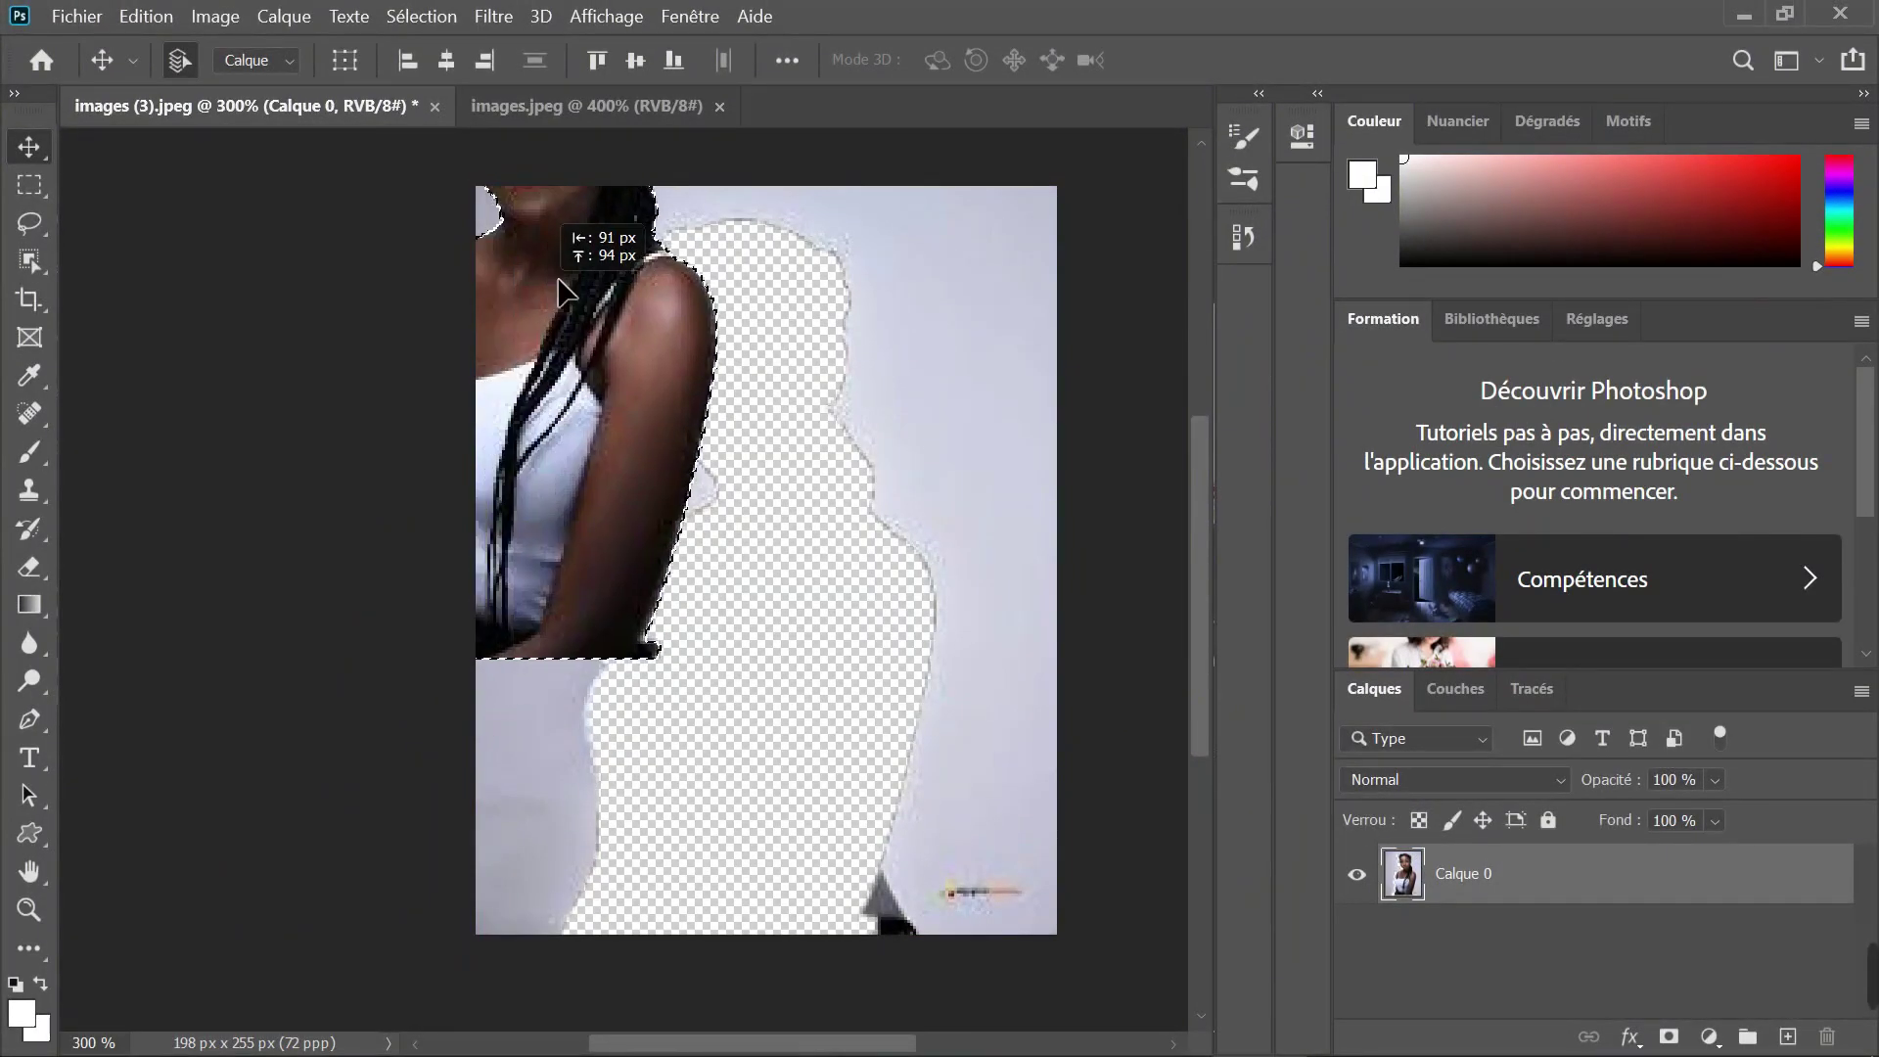
Step: Drag the cut-out into images.jpeg and place her left of centre, head at top edge
{"action": "mouse_move", "coordinate": [562, 293]}
{"action": "left_mouse_down"}
{"action": "mouse_move", "coordinate": [656, 120]}
{"action": "mouse_move", "coordinate": [535, 741]}
{"action": "mouse_move", "coordinate": [784, 798]}
{"action": "left_mouse_up"}
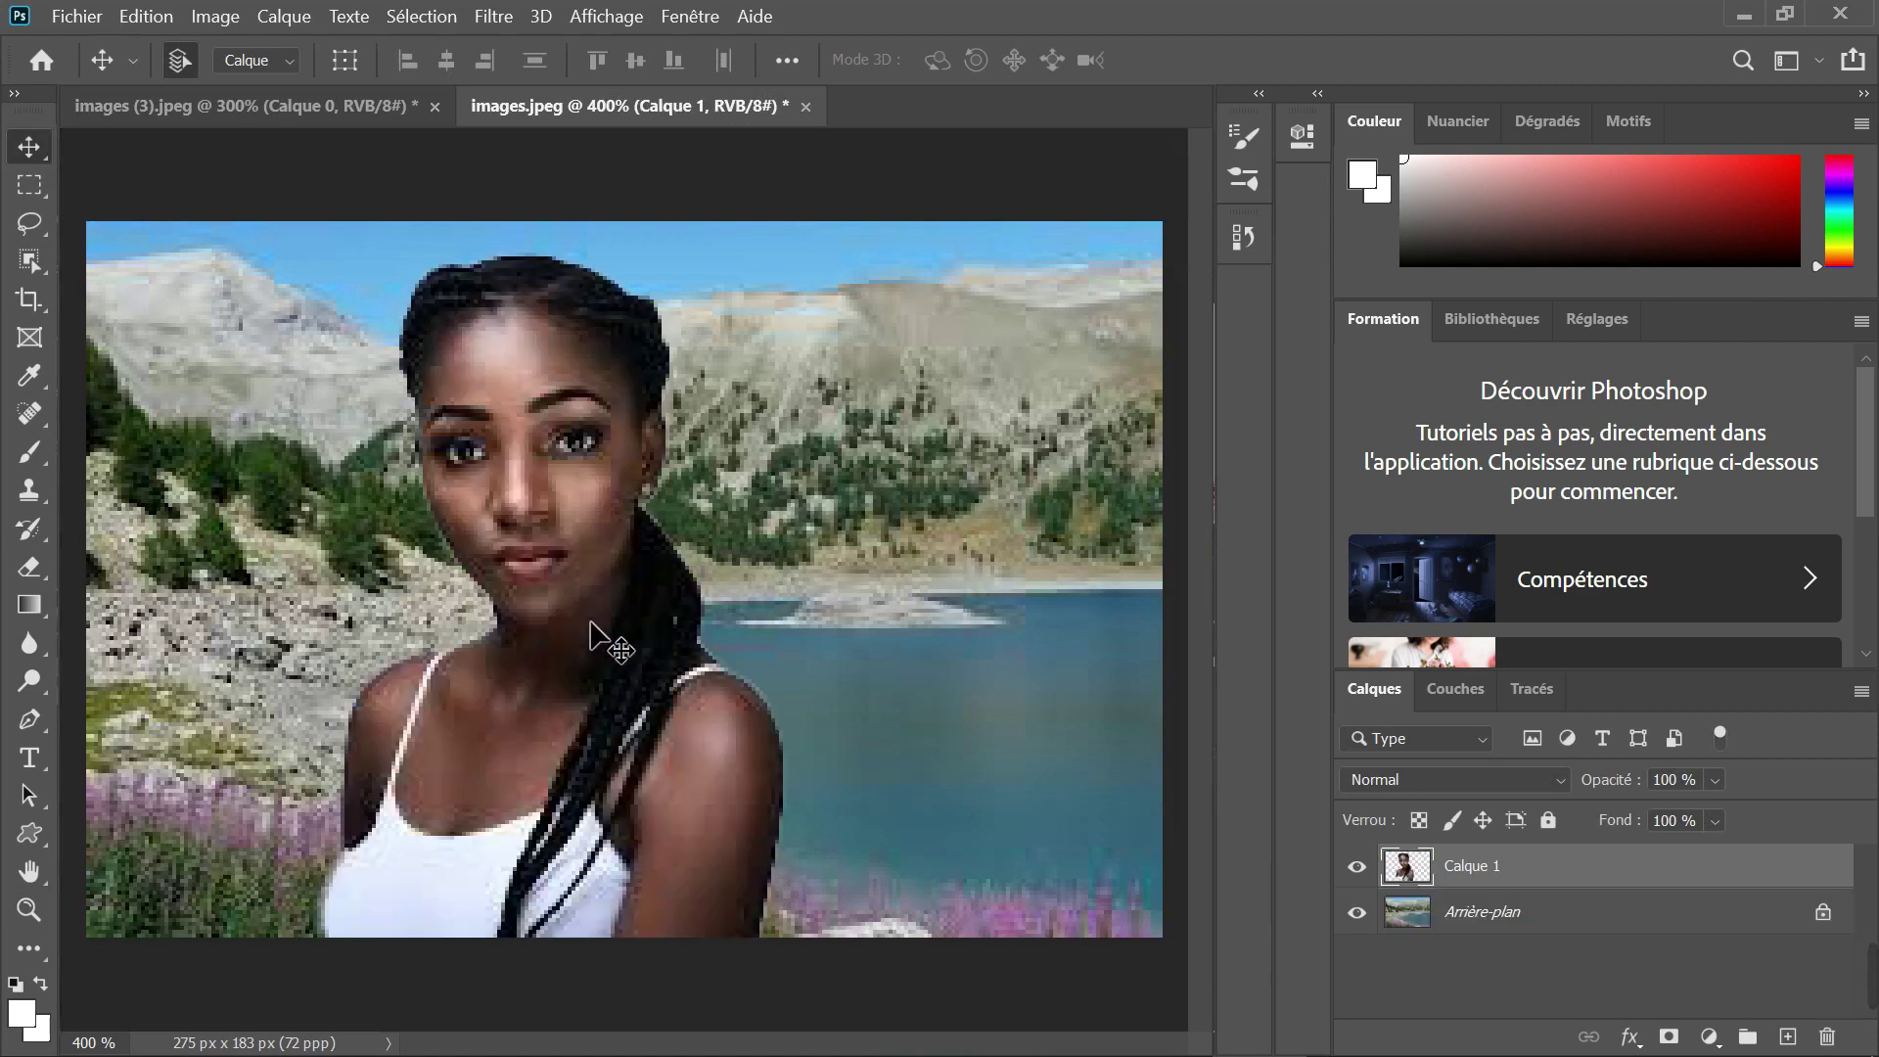
{"action": "left_click_drag", "start_coordinate": [574, 466], "coordinate": [572, 512]}
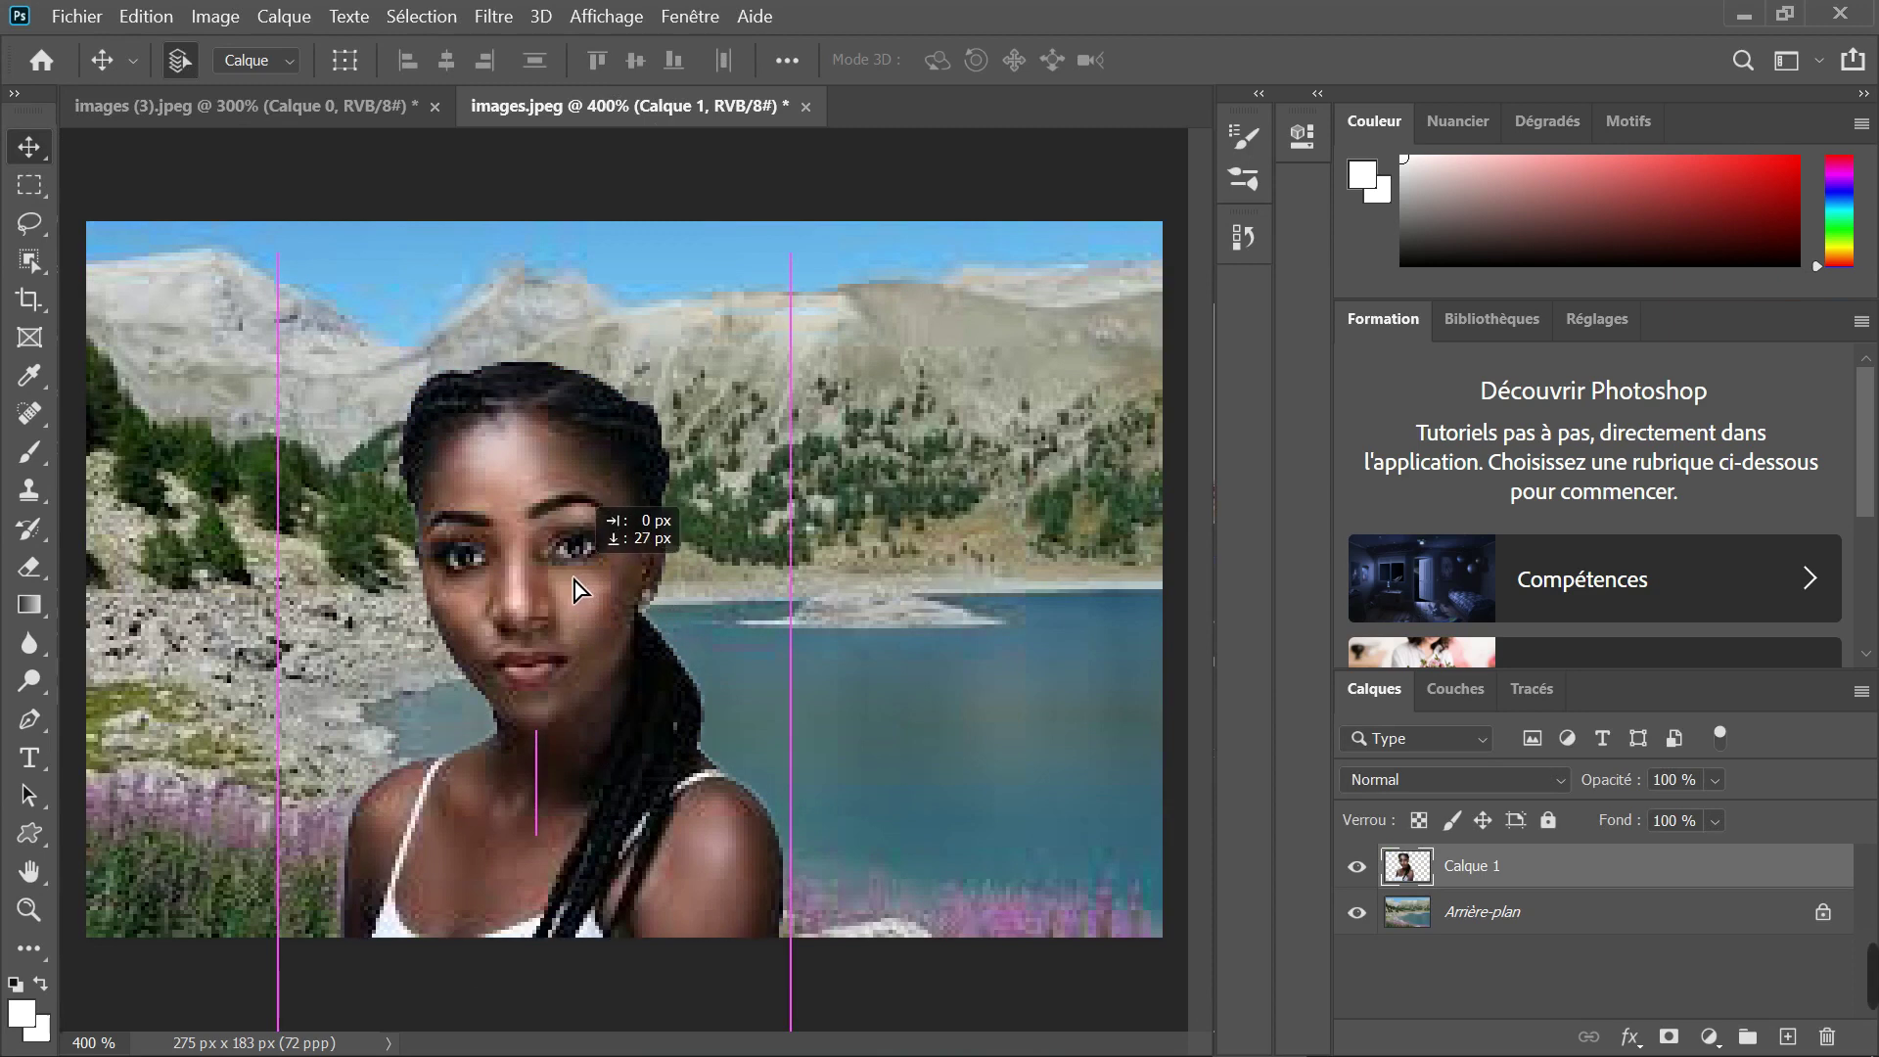
{"action": "left_click_drag", "start_coordinate": [571, 513], "coordinate": [599, 419]}
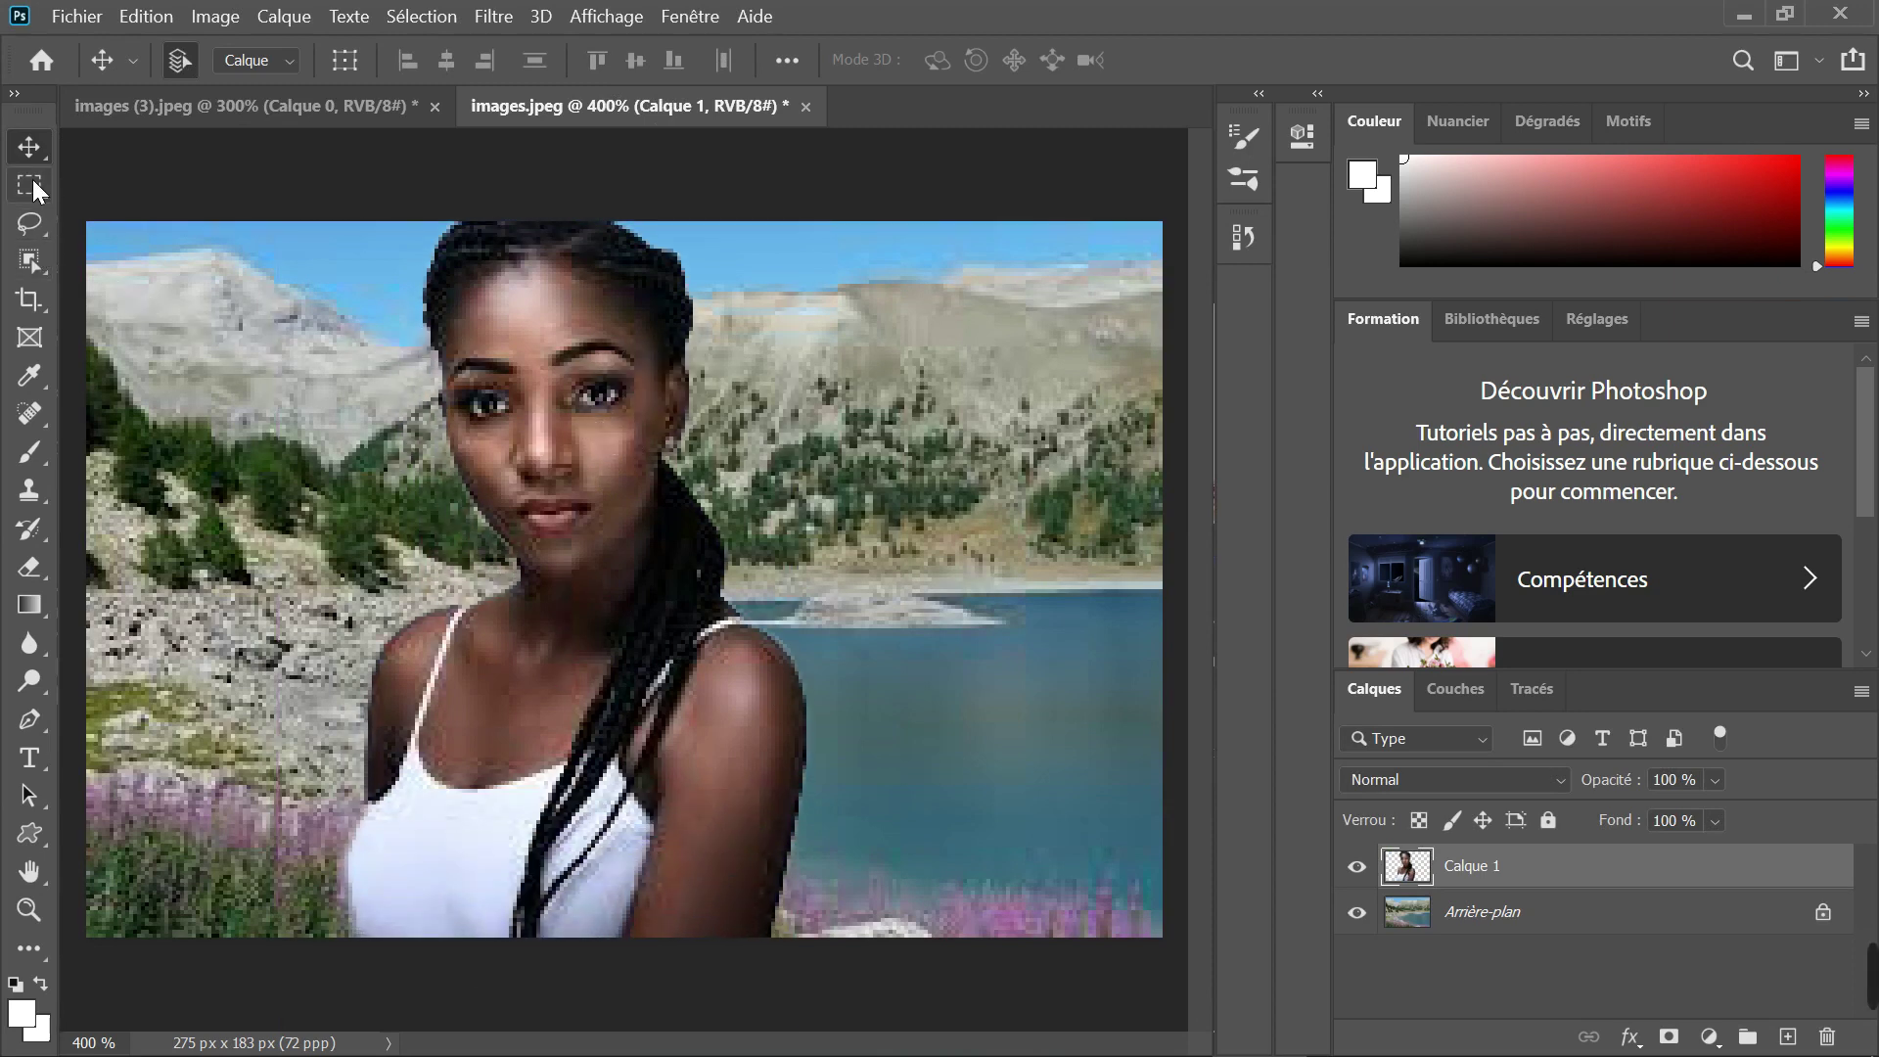
{"action": "left_click", "coordinate": [29, 338]}
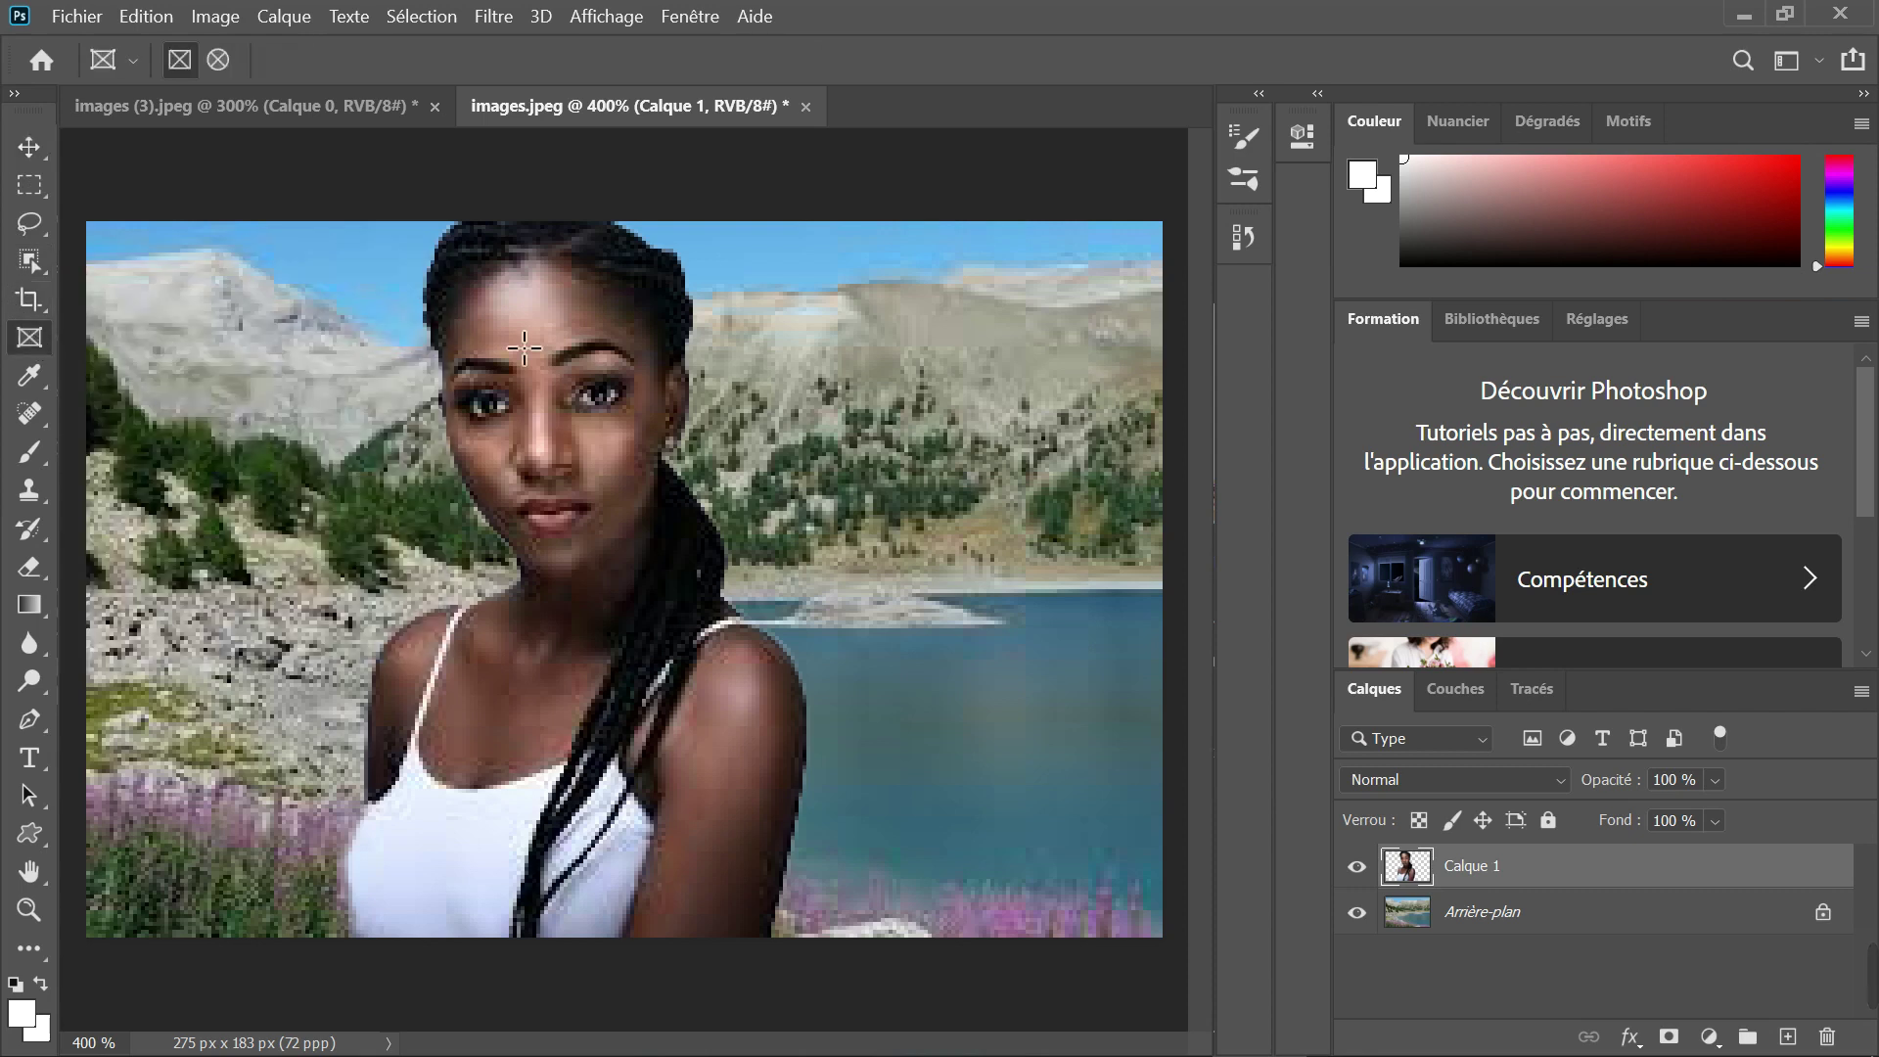
Step: Nudge Calque 1 slightly left and down with the Move tool
{"action": "key", "text": "v"}
{"action": "mouse_move", "coordinate": [589, 356]}
{"action": "left_mouse_down"}
{"action": "mouse_move", "coordinate": [561, 397]}
{"action": "mouse_move", "coordinate": [539, 377]}
{"action": "left_mouse_up"}
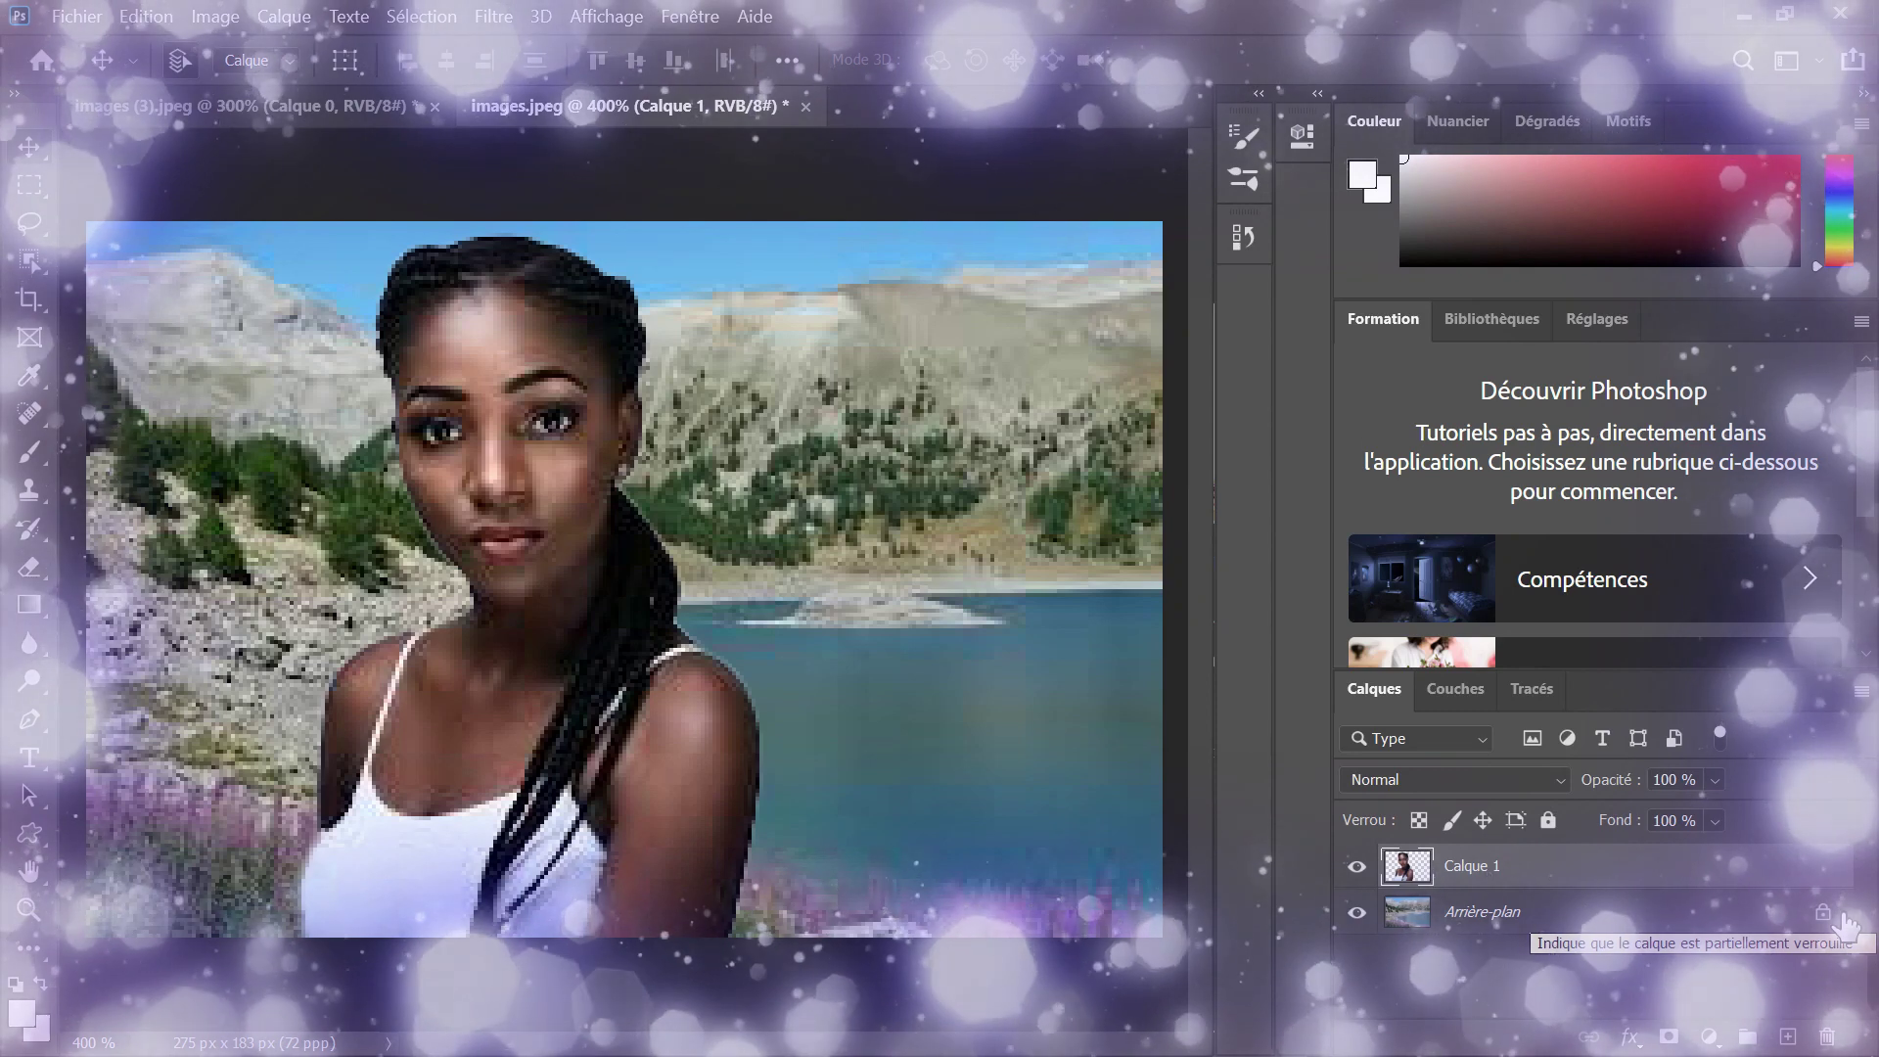
Step: Unlock the Arrière-plan layer, turning it into the regular layer Calque 0
{"action": "left_click", "coordinate": [1839, 917]}
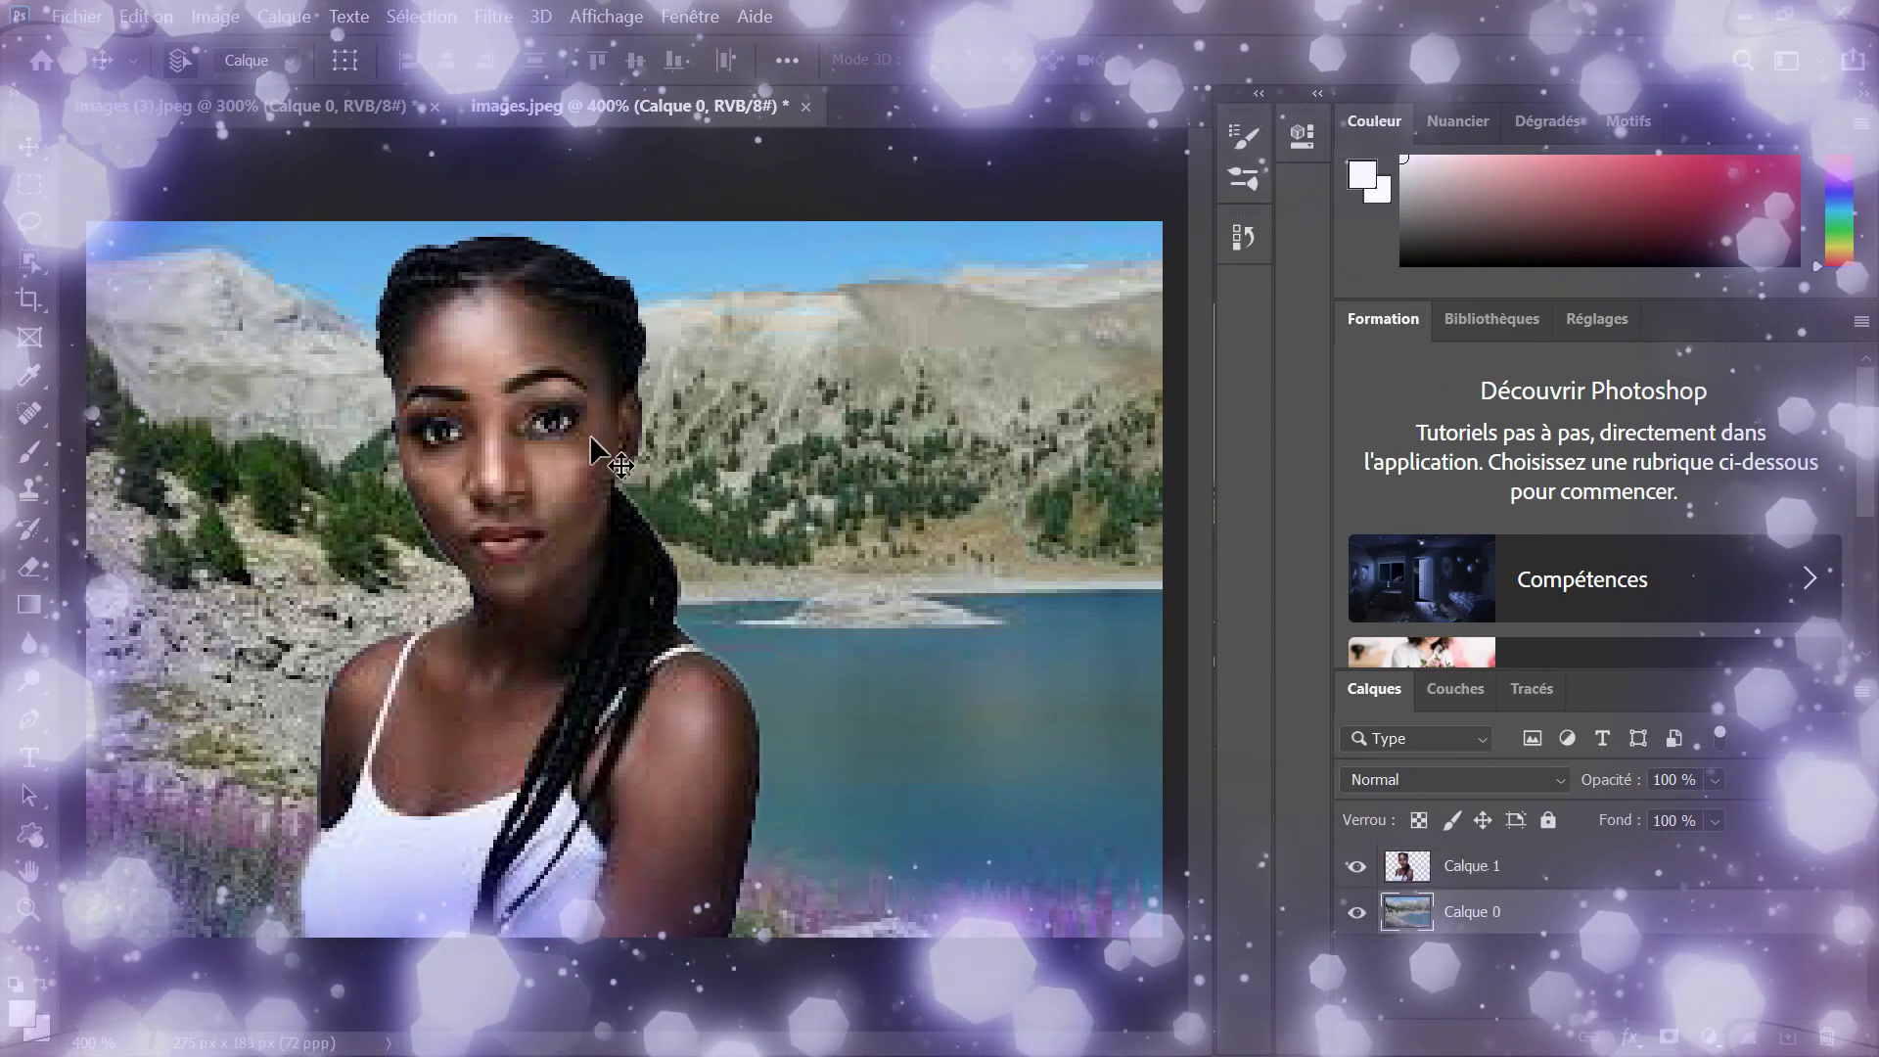